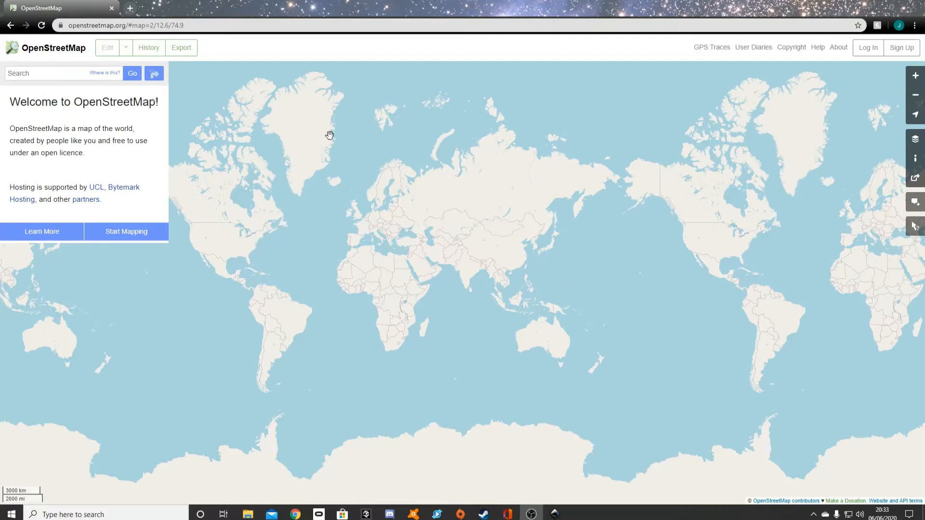
Search OpenStreetMap for "albert park" and frame the map on Melbourne's Albert Park and its lake.
left_click(36, 78)
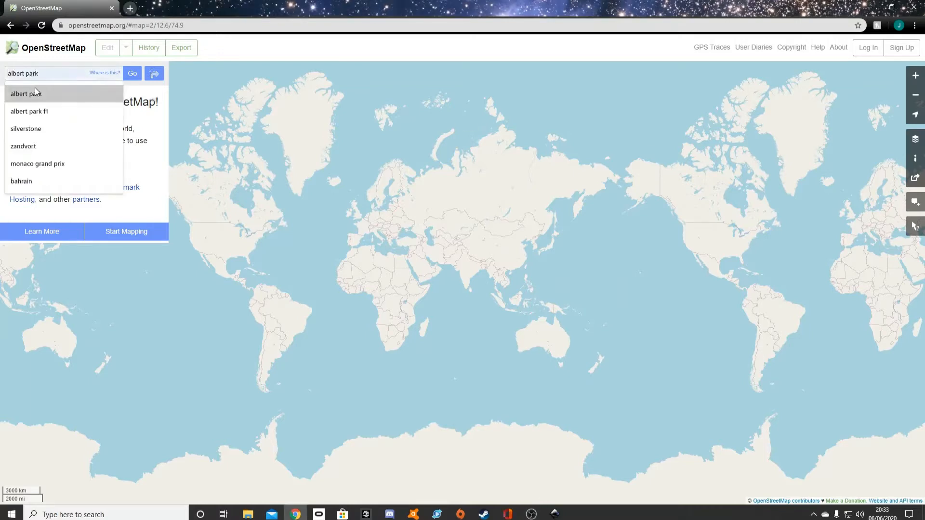
left_click(37, 92)
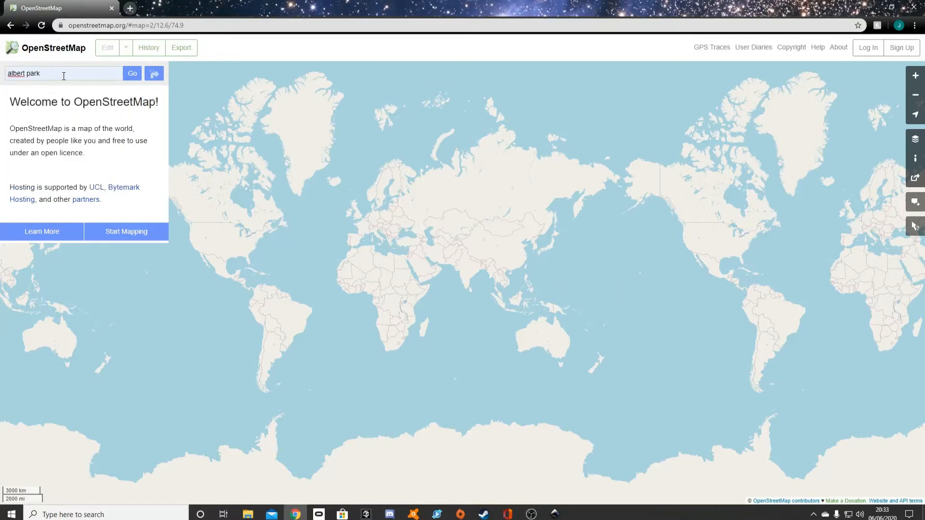
left_click(128, 78)
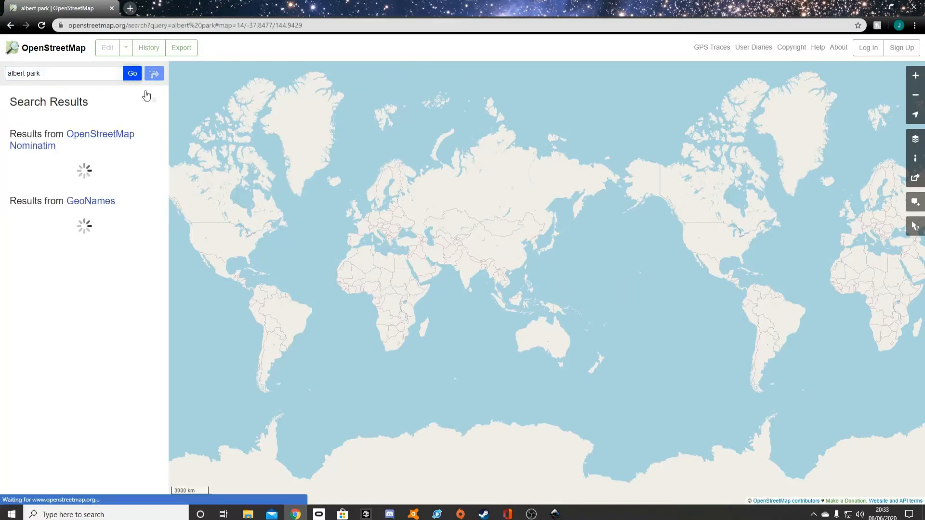
left_click_drag(606, 374, 411, 355)
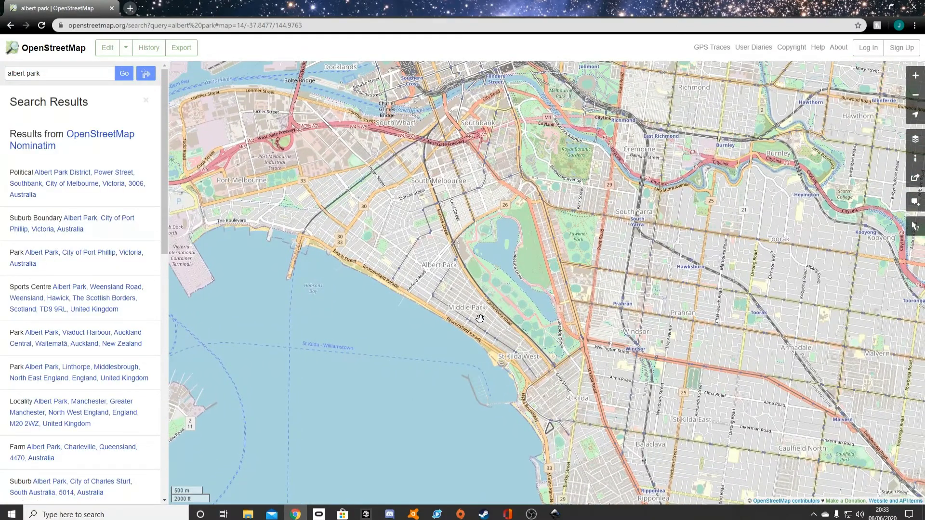
scroll(480, 318, "up", 1)
left_click_drag(480, 318, 476, 358)
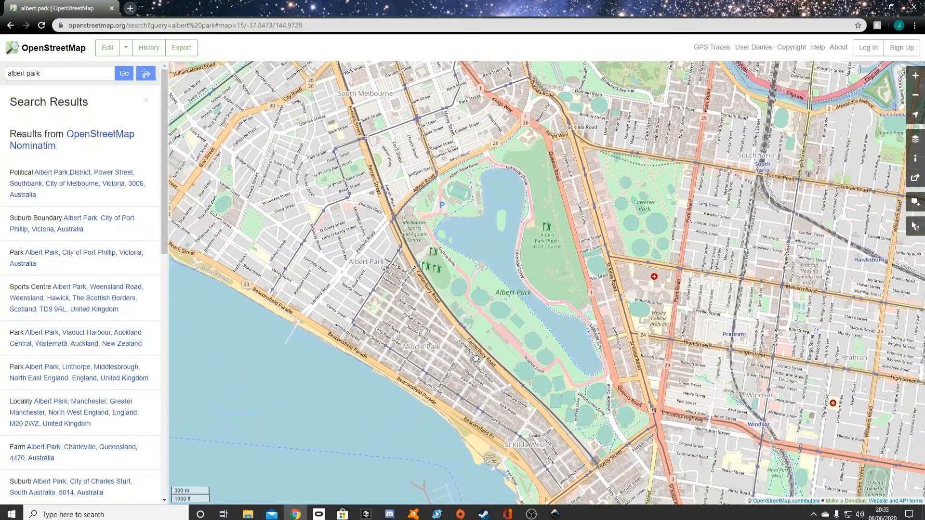
Open the map's sharing options and set the image format to SVG.
left_click(915, 179)
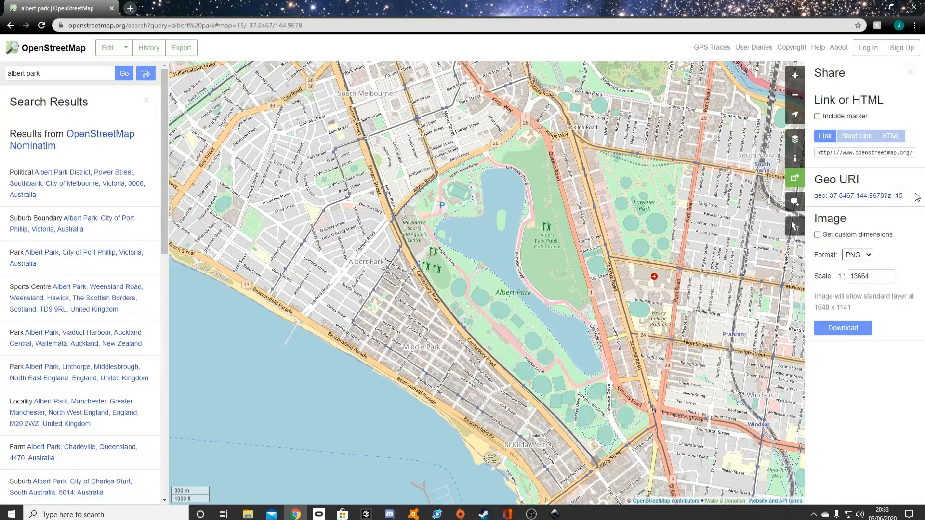
left_click(856, 256)
left_click(858, 283)
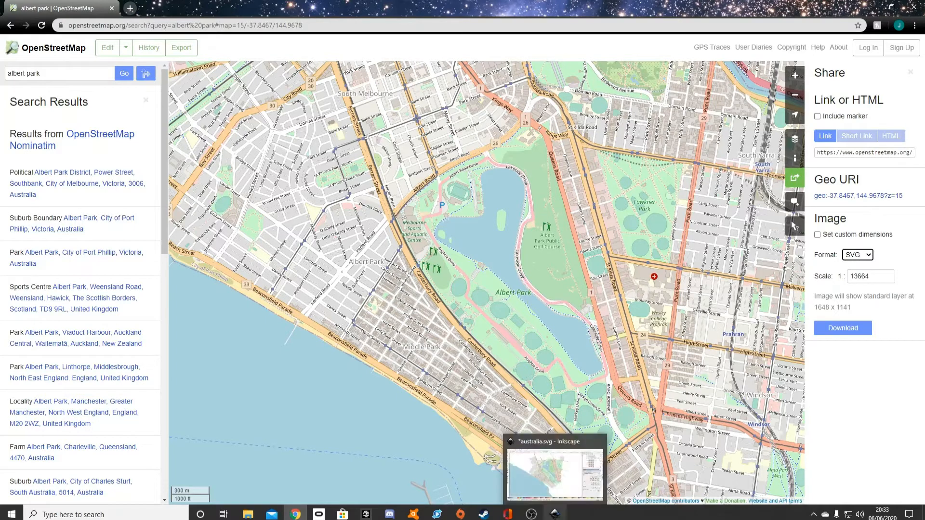
Switch to Inkscape and cut all the pink circuit road paths in australia.svg, selecting them by the same style as the Aughtie Drive segment.
left_click(555, 514)
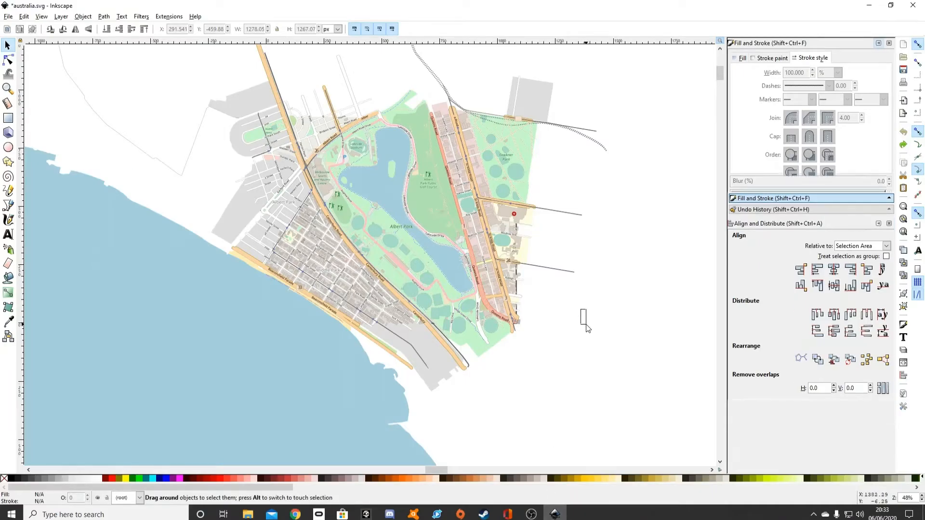
left_click_drag(587, 328, 589, 330)
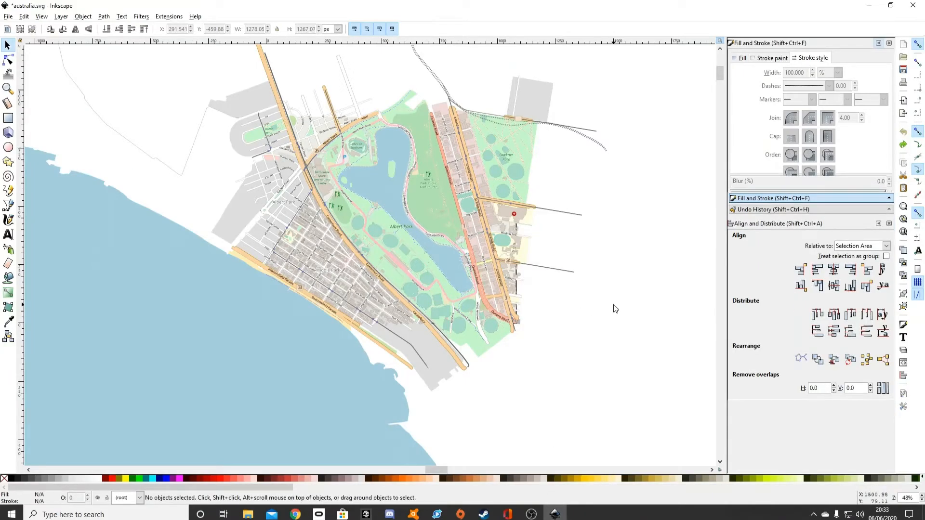
left_click(9, 59)
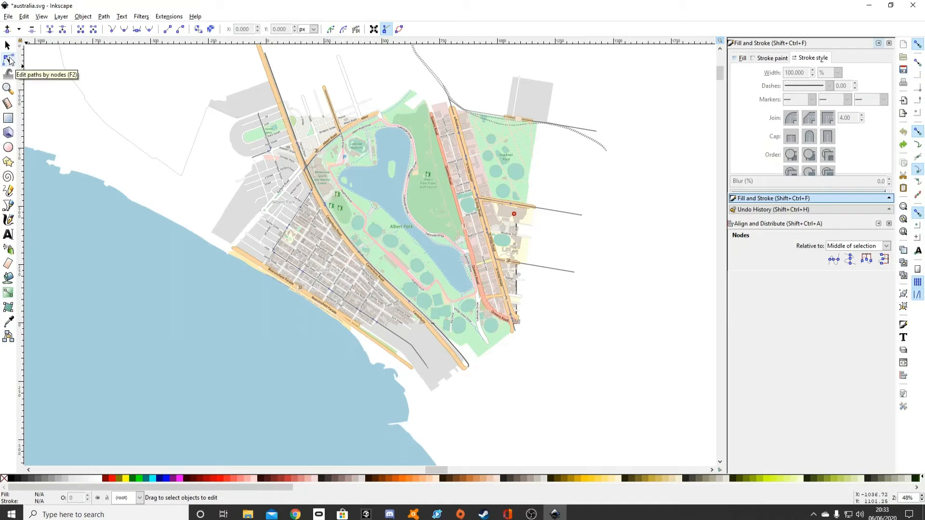
scroll(385, 249, "up", 4)
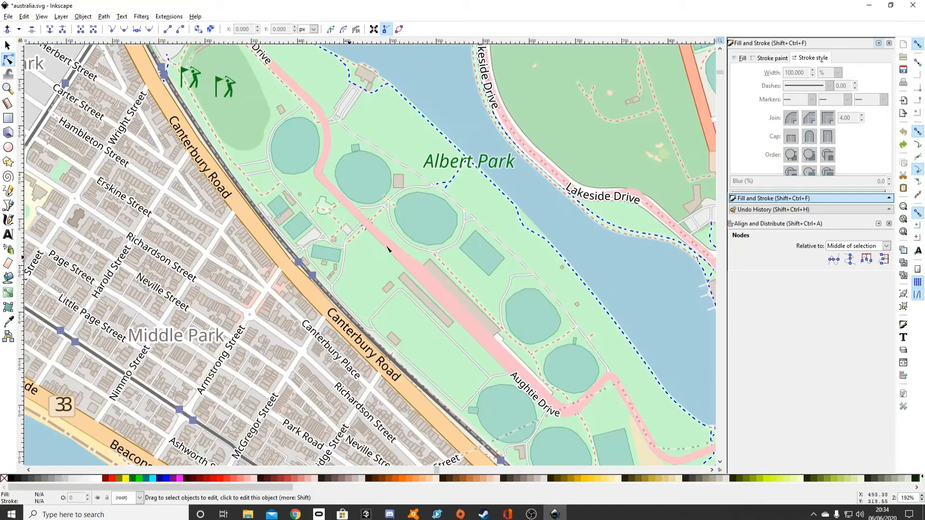
left_click(388, 249)
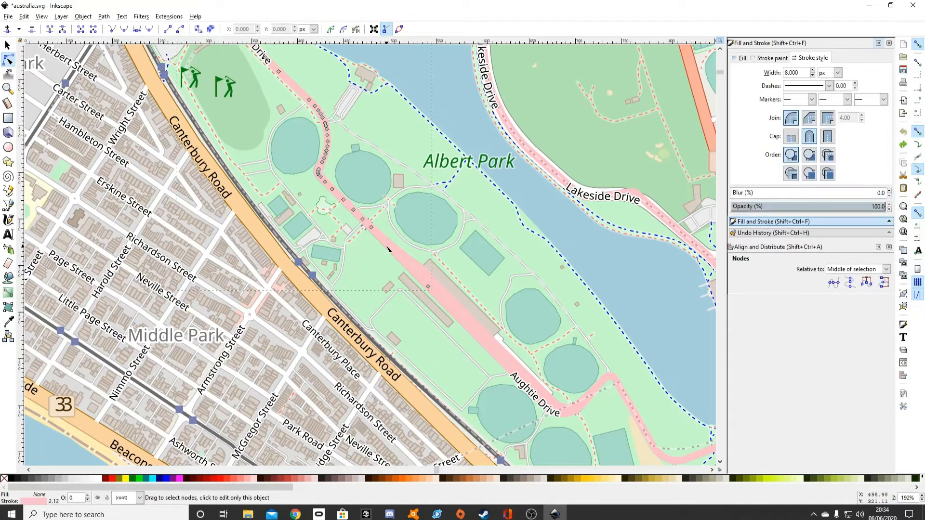
right_click(388, 249)
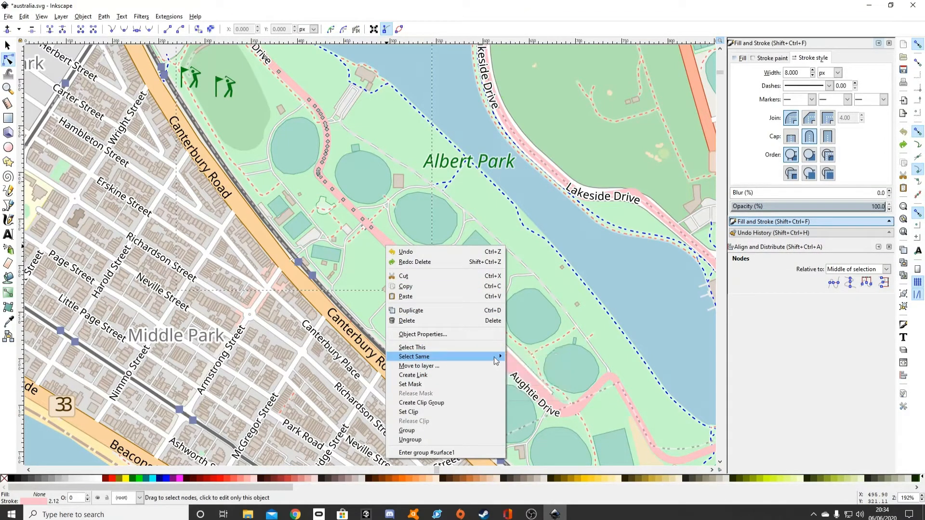
left_click(523, 358)
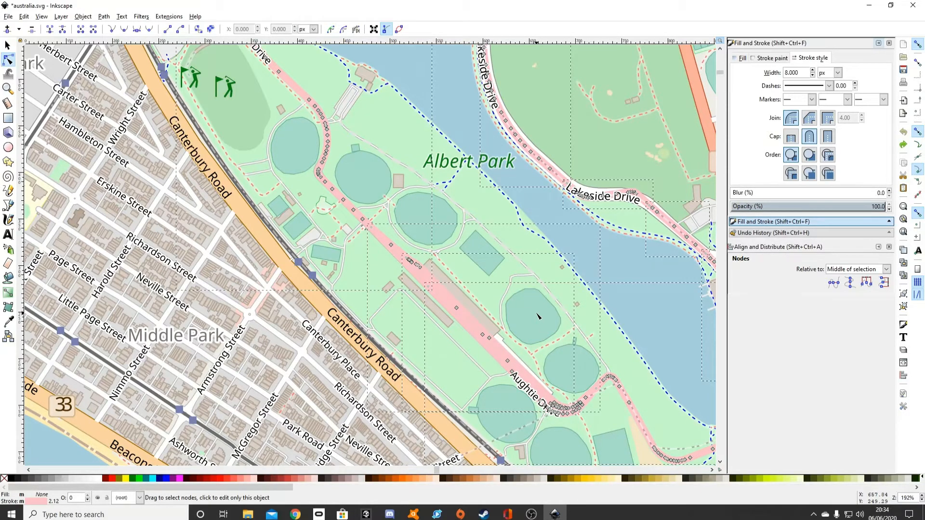
key("Delete")
Delete the remaining map artwork and paste the pink circuit paths back onto the page.
scroll(539, 317, "right", 4)
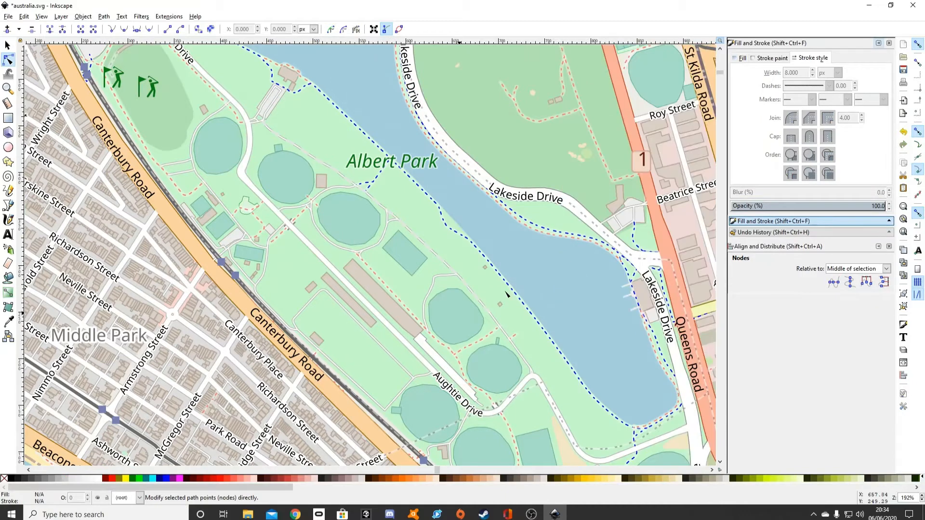
scroll(506, 294, "down", 4)
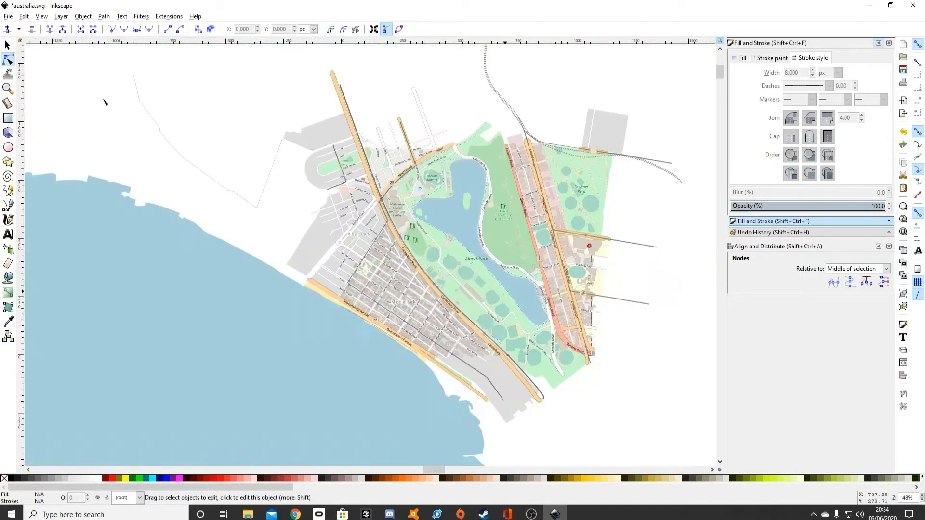
left_click(7, 44)
left_click(392, 223)
key("Delete")
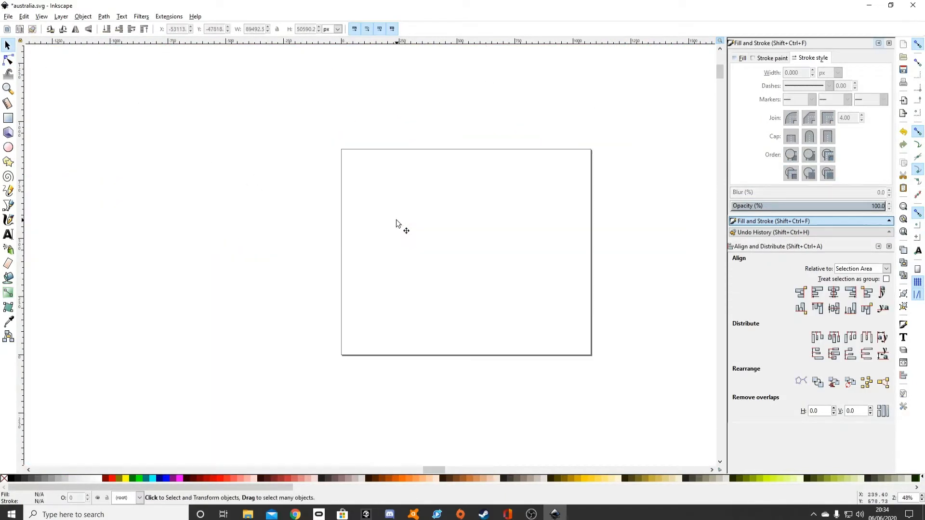
key("ctrl+z")
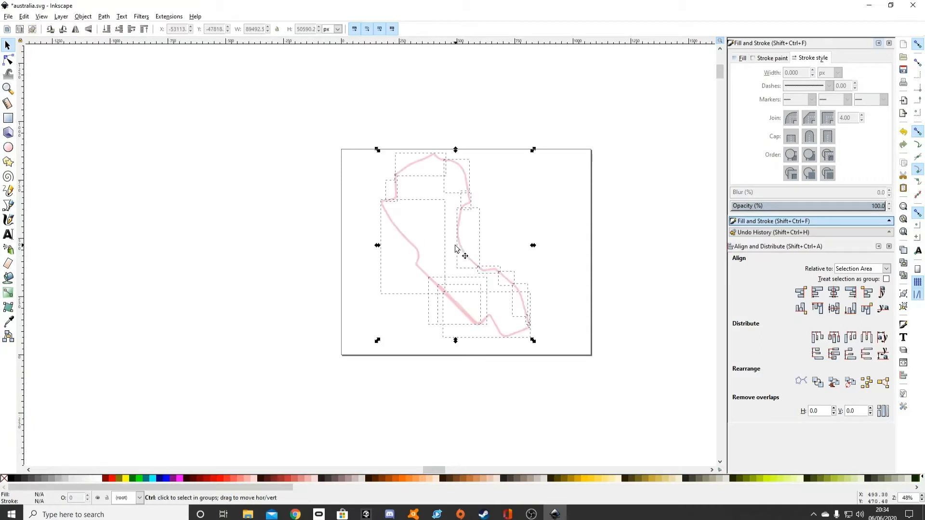
left_click(599, 241)
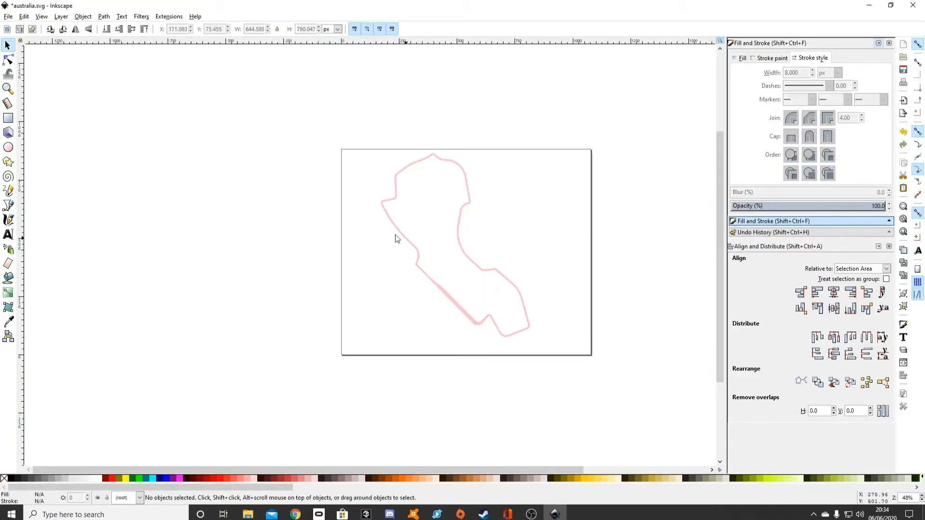
Delete the two extra overlapping paths on the thick diagonal straight at the circuit's lower left.
left_click(8, 60)
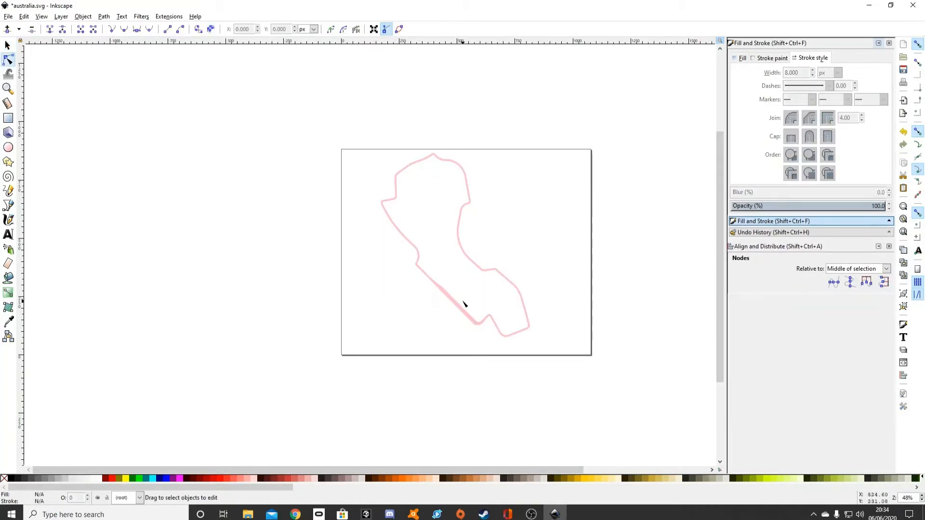
scroll(468, 321, "up", 4)
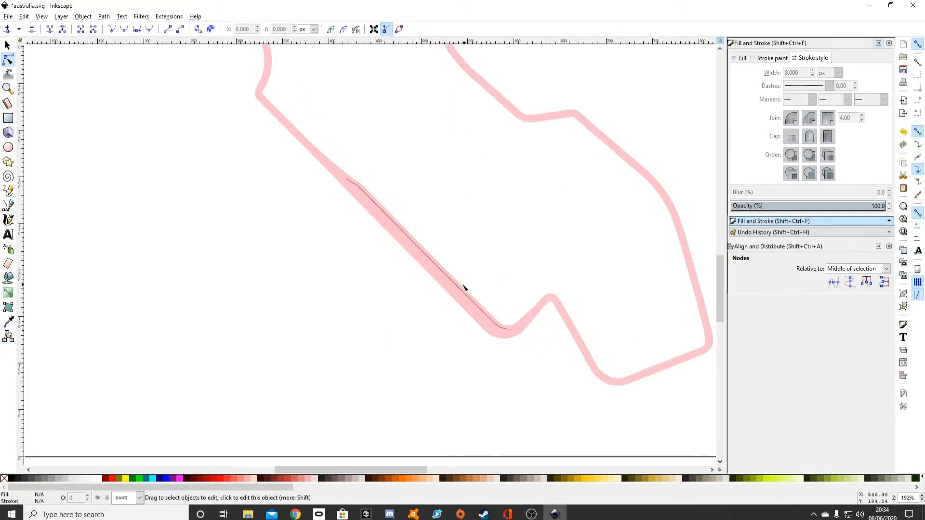
left_click(459, 286)
right_click(459, 285)
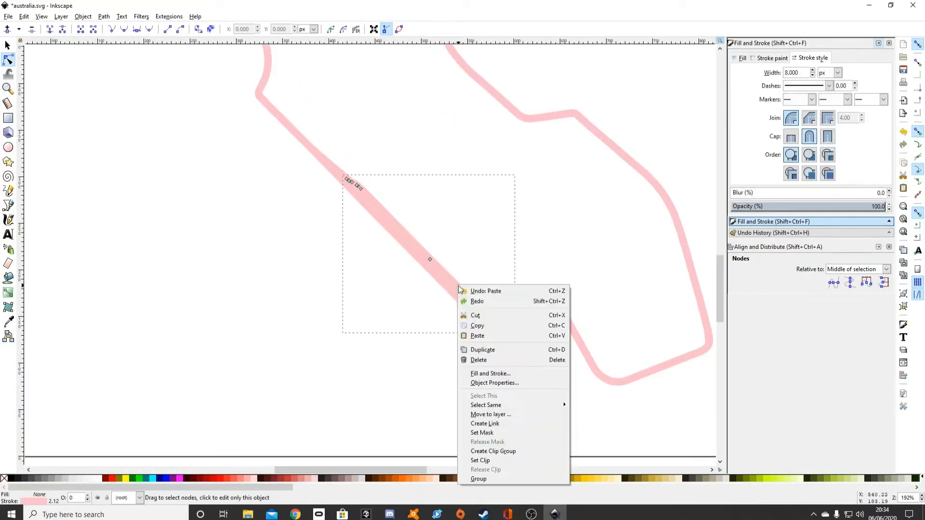
left_click(479, 360)
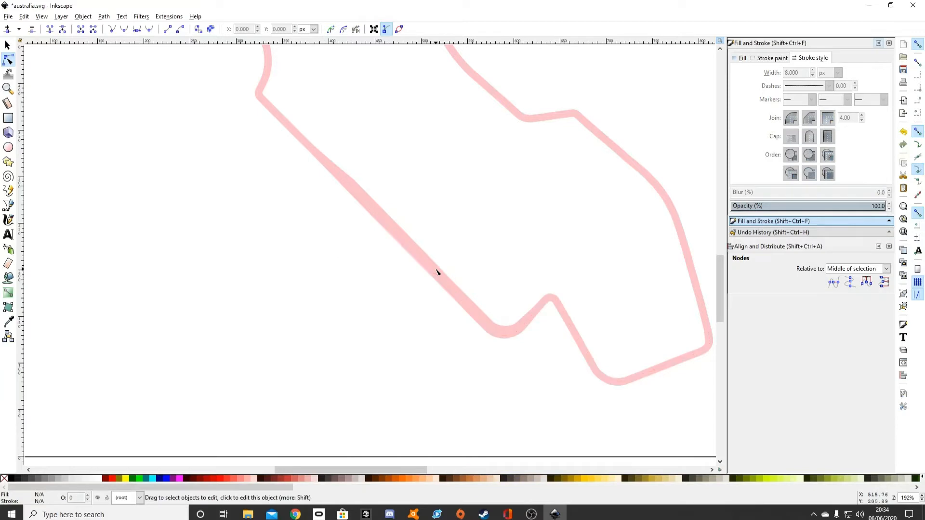
left_click(440, 271)
right_click(440, 270)
left_click(460, 341)
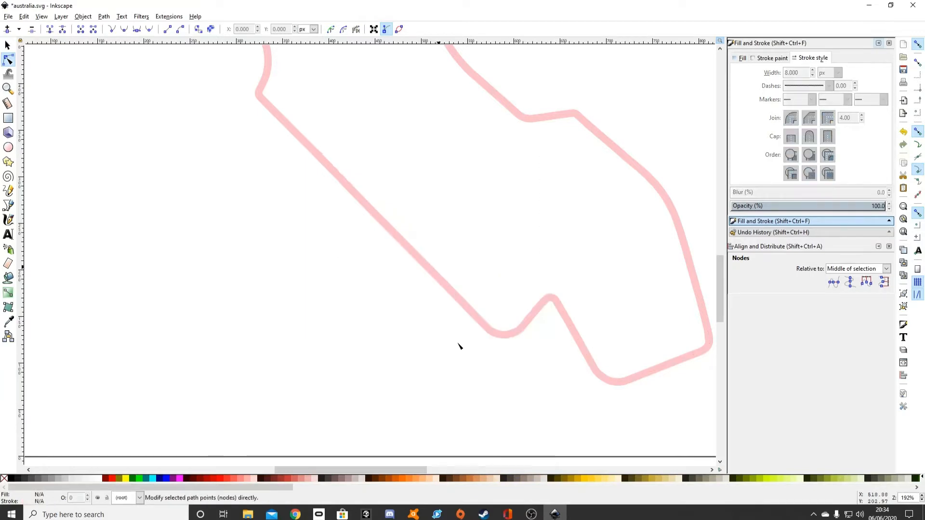
scroll(459, 344, "down", 4)
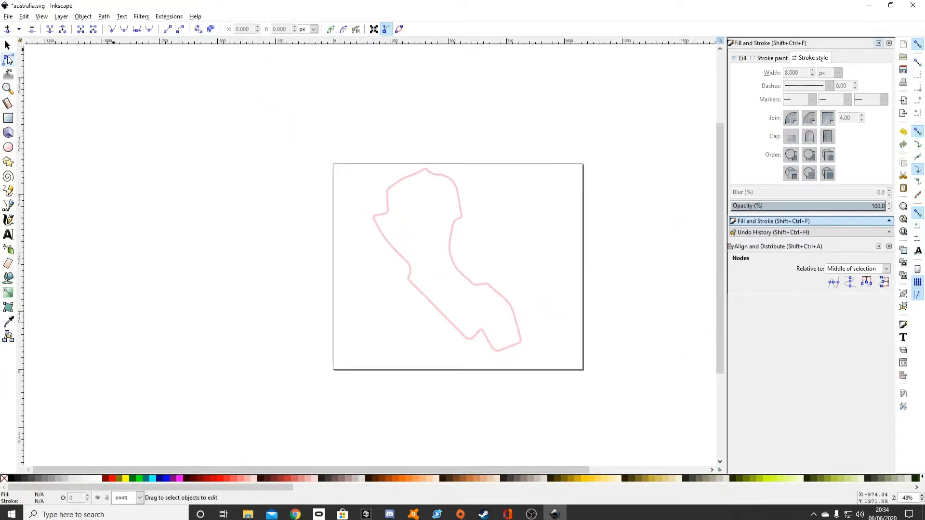
Group all 13 circuit paths into a single object.
left_click(7, 45)
left_click_drag(574, 374, 287, 69)
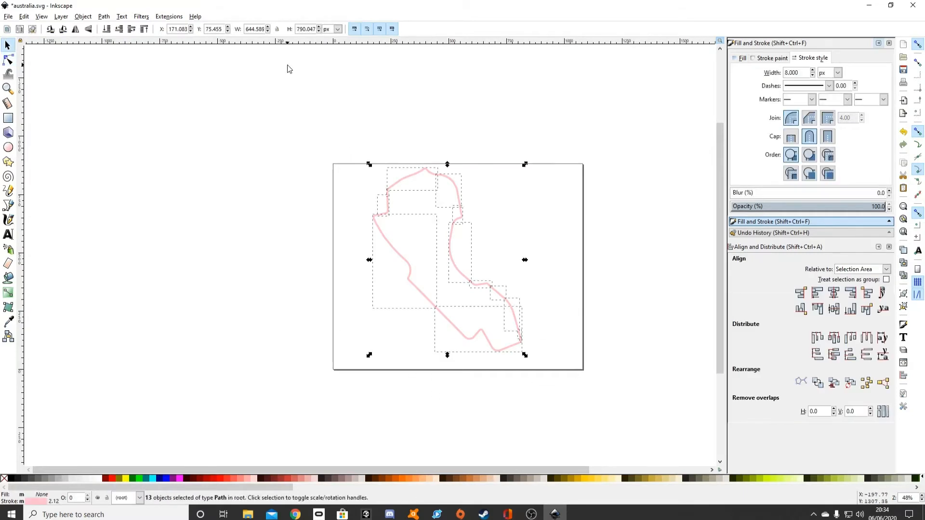
left_click(88, 17)
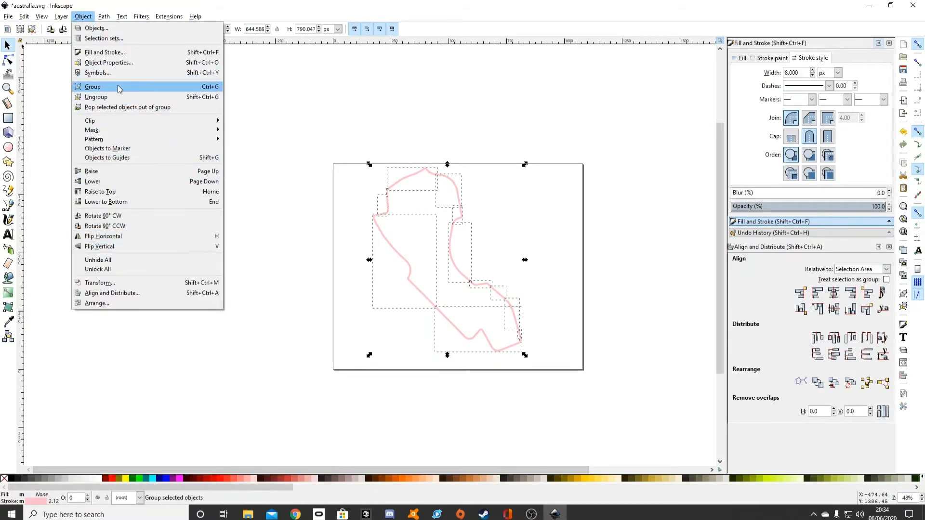
left_click(118, 88)
left_click(245, 180)
Set the document's page size to A4 in landscape orientation, 297 × 210 mm.
left_click(8, 16)
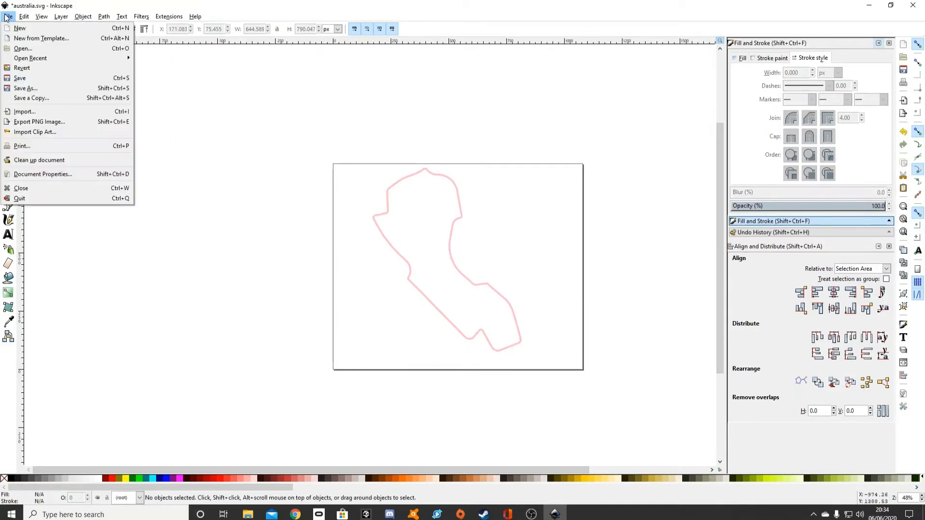
left_click(43, 174)
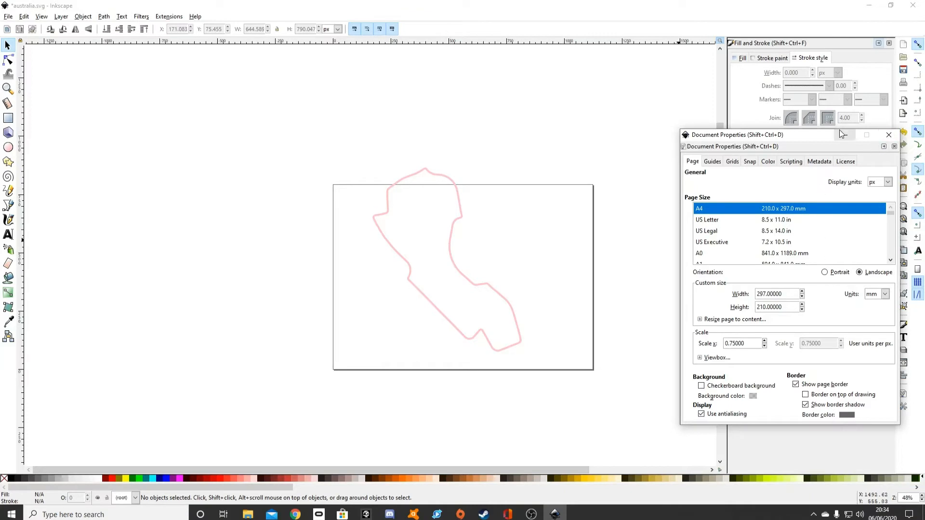
left_click(895, 136)
Scale the circuit group down to about 295 × 361 px and place it in the page's upper-left area.
left_click_drag(559, 447, 365, 166)
scroll(496, 256, "down", 5)
left_click_drag(525, 386, 444, 330)
left_click_drag(393, 252, 378, 286)
left_click(529, 274)
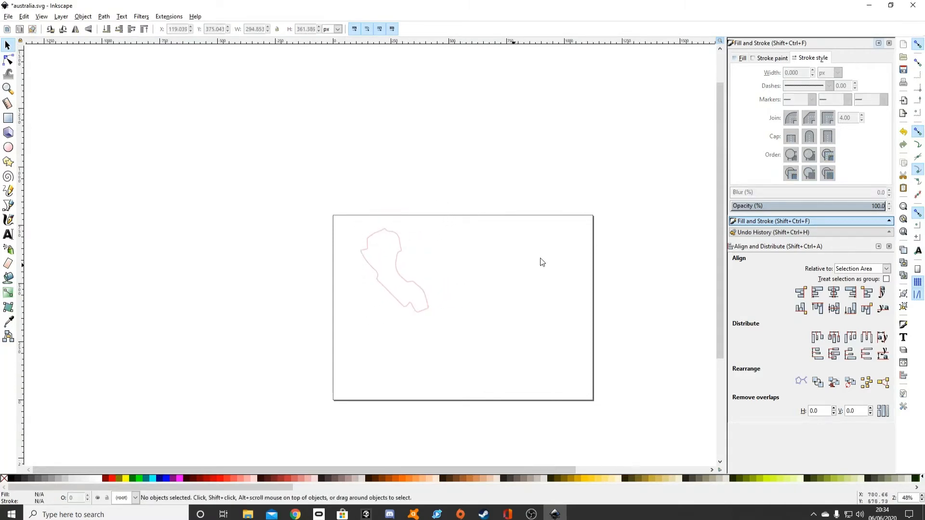
Give the circuit group a flat blue stroke colour, RGB 0, 0, 255.
left_click(406, 278)
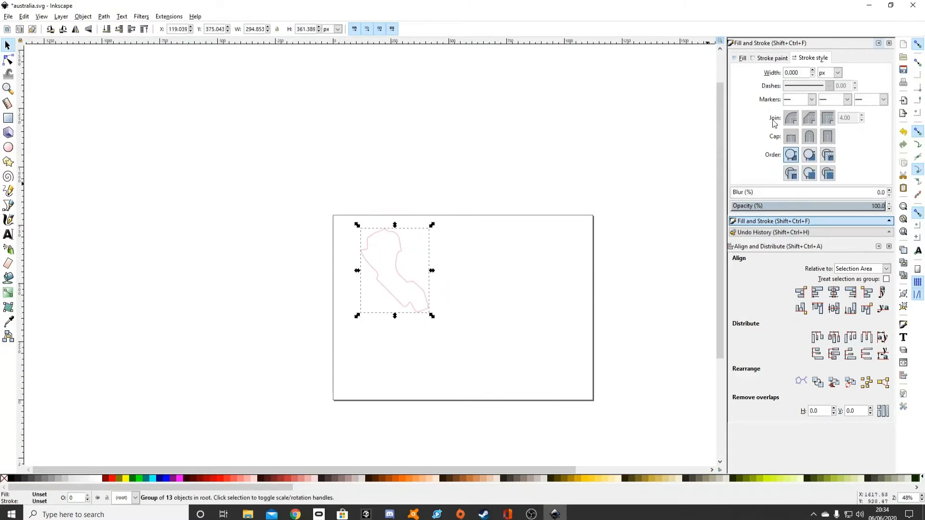
left_click(770, 58)
left_click(755, 73)
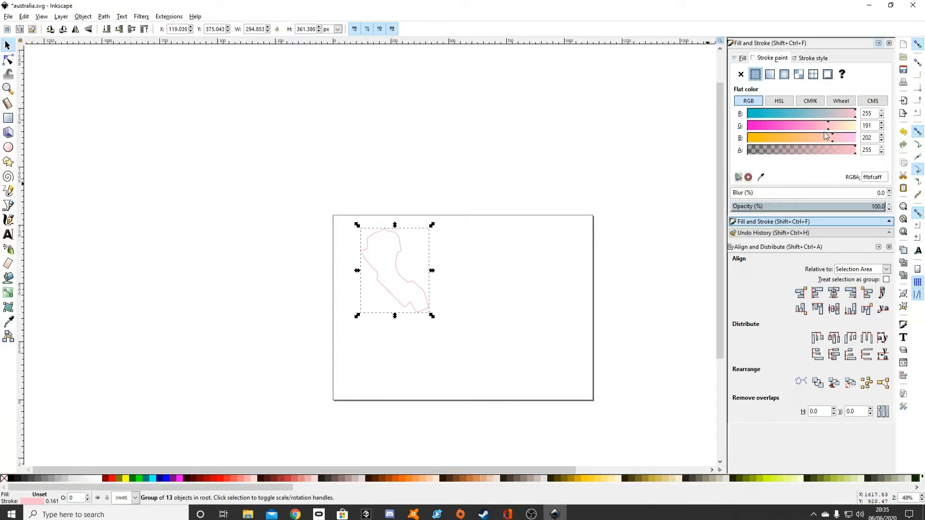
mouse_move(826, 137)
left_mouse_down()
mouse_move(860, 136)
mouse_move(744, 132)
left_mouse_up()
left_click_drag(799, 114, 736, 125)
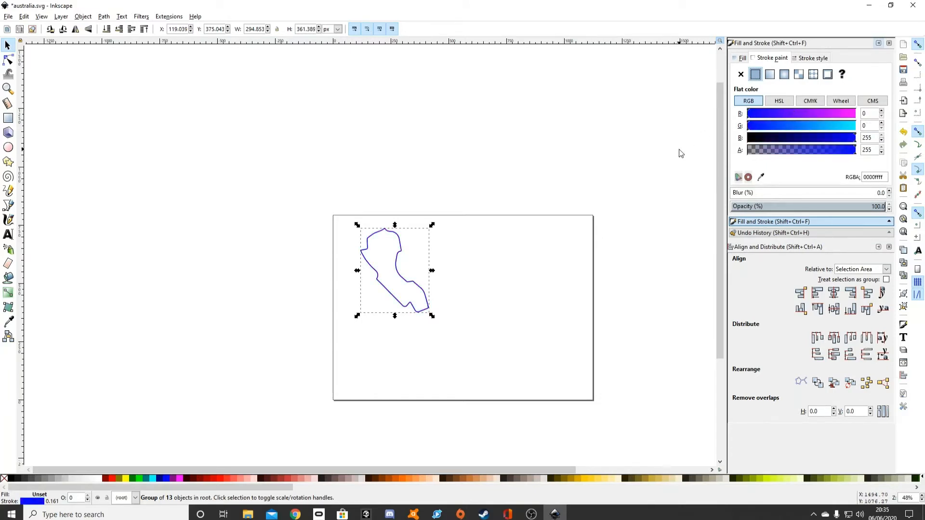
Set the circuit group's stroke width to 2 mm.
left_click(801, 58)
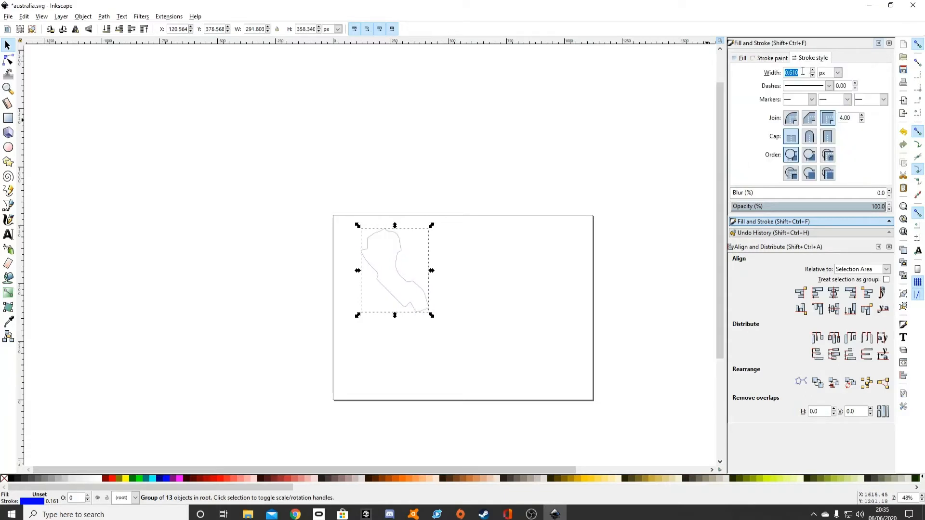
left_click(825, 76)
left_click(826, 100)
type("2")
left_click(435, 310)
scroll(394, 307, "up", 1)
scroll(394, 307, "up", 2)
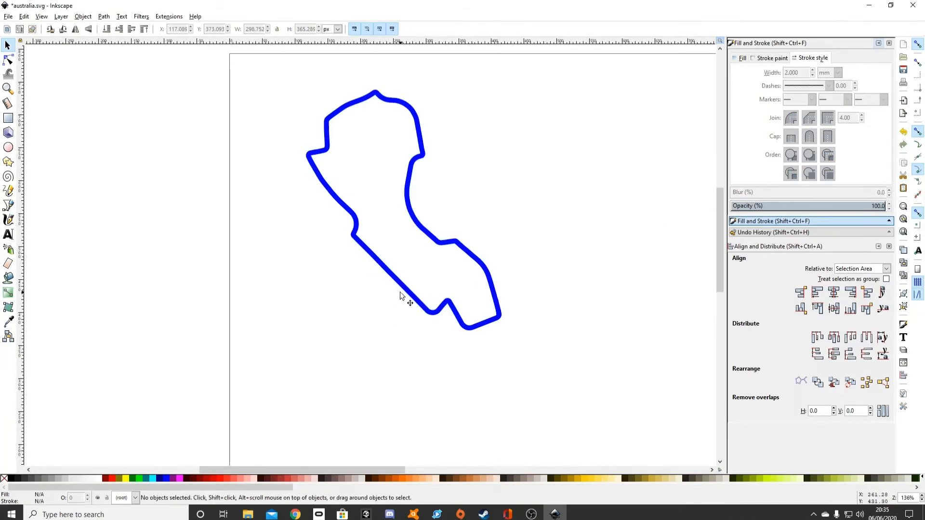
Duplicate the blue circuit group by pasting a copy that partly overlaps the original.
left_click(400, 291)
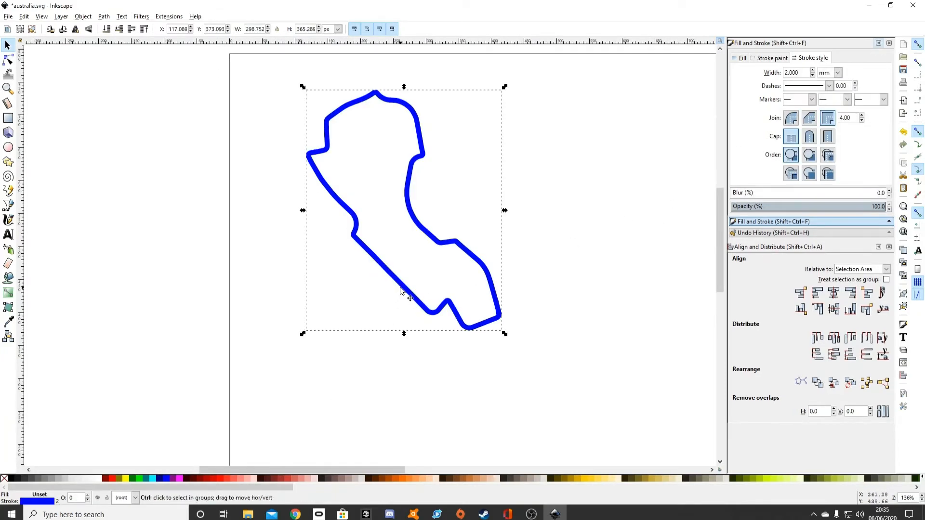
key("ctrl+c")
key("ctrl+v")
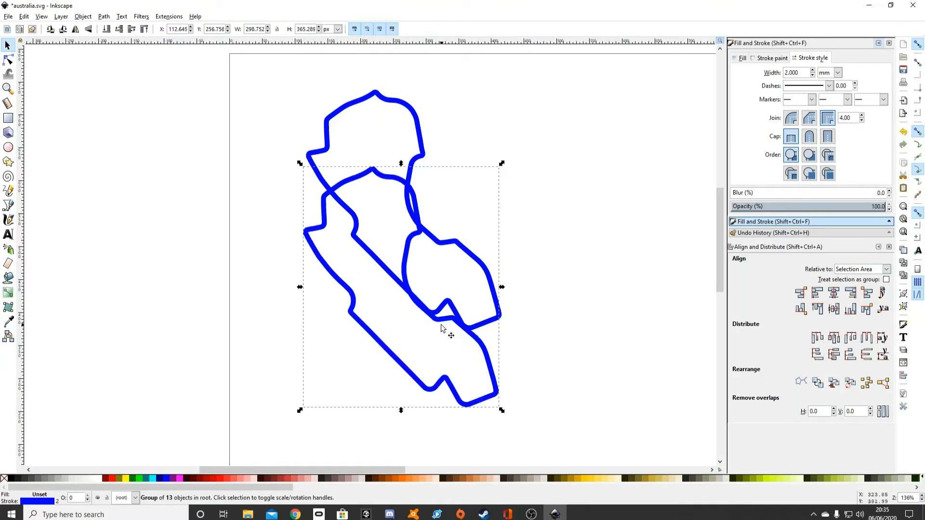
left_click(448, 330)
left_click(445, 329)
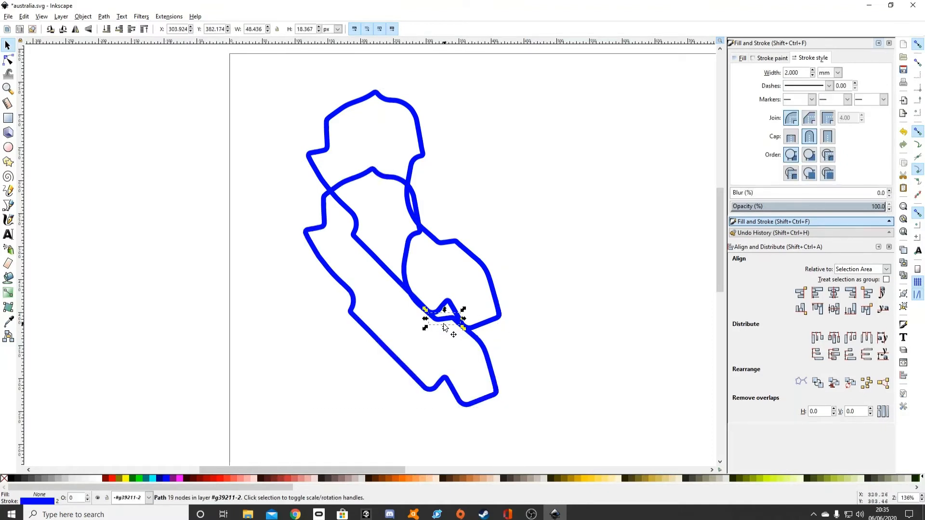
left_click(397, 320)
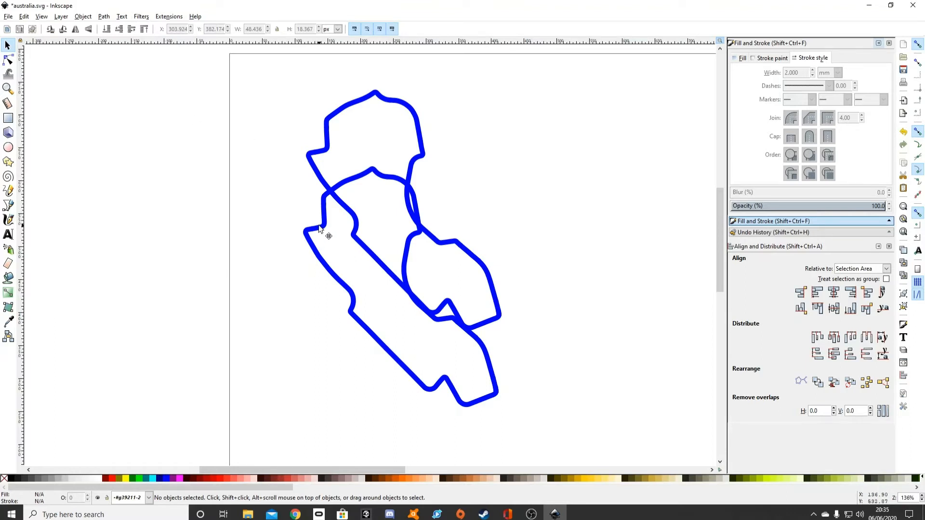
Move the original circuit group up and to the right, clear of the copy.
left_click(327, 149)
left_click_drag(327, 149, 467, 121)
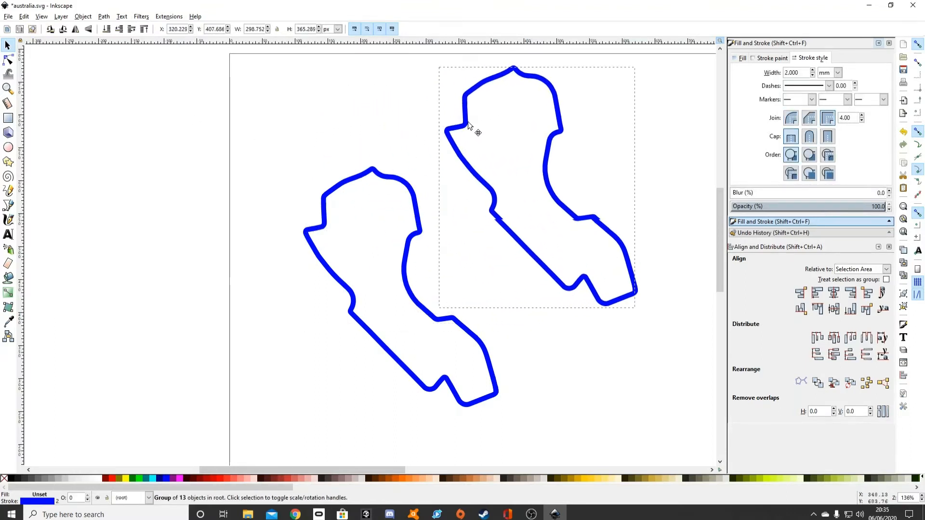
left_click(408, 139)
scroll(409, 140, "down", 2)
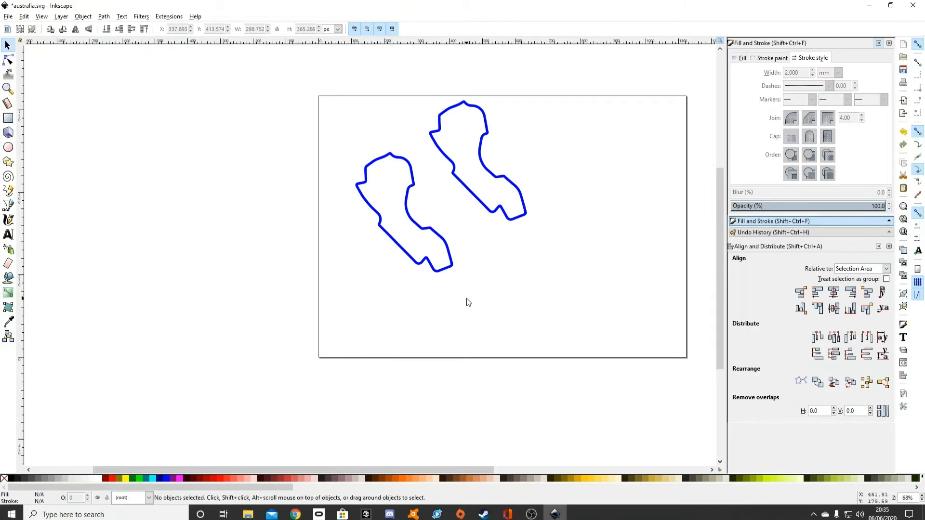
Change the copied circuit group's stroke paint from blue to a flat red.
left_click_drag(466, 303, 504, 260)
left_click_drag(328, 143, 456, 298)
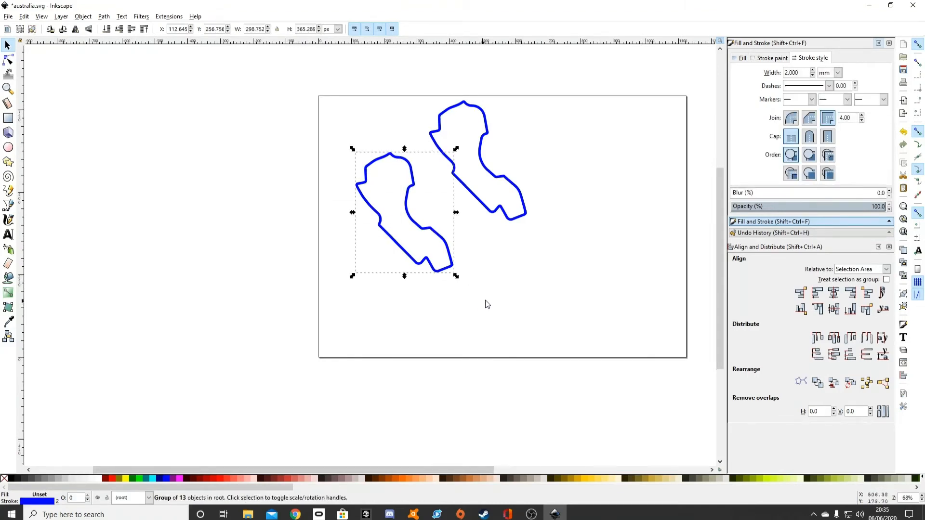
left_click(772, 62)
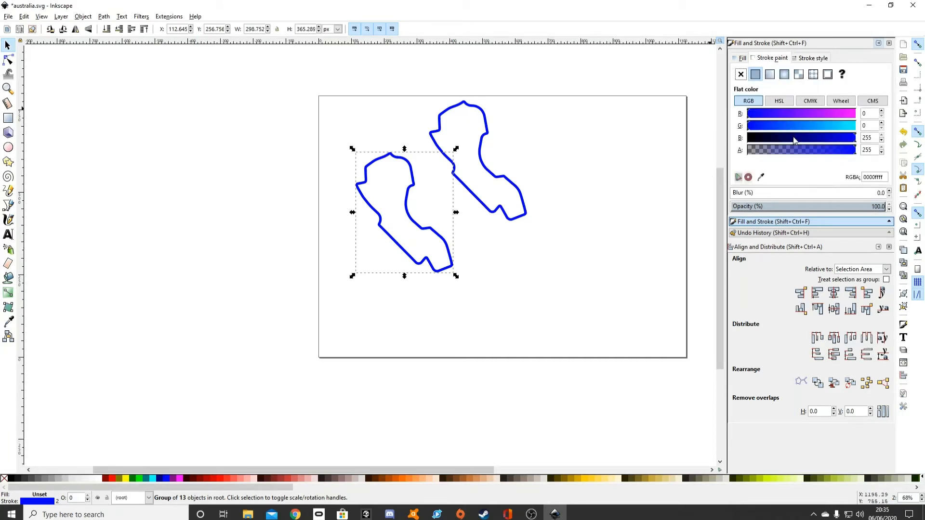
left_click_drag(795, 138, 740, 144)
left_click_drag(765, 116, 885, 101)
Set the red circuit group's stroke width to 10 mm.
left_click(806, 58)
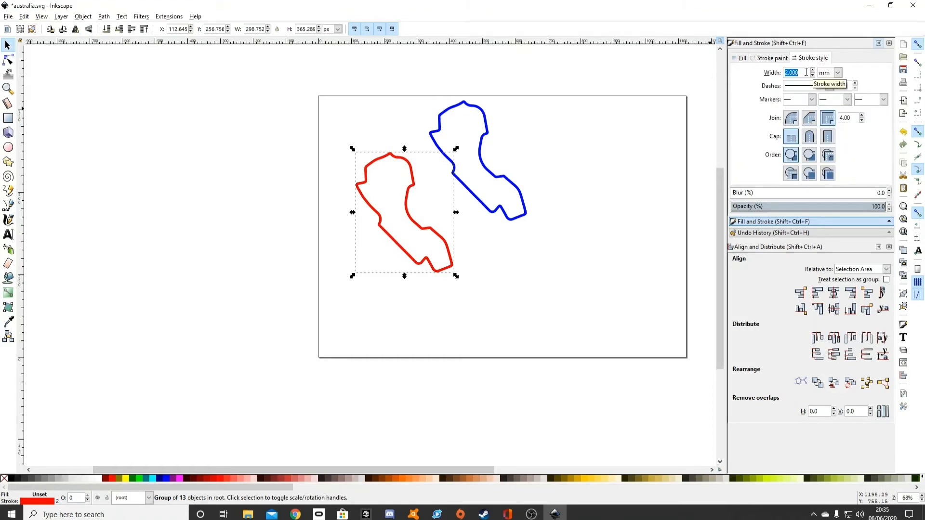
type("10")
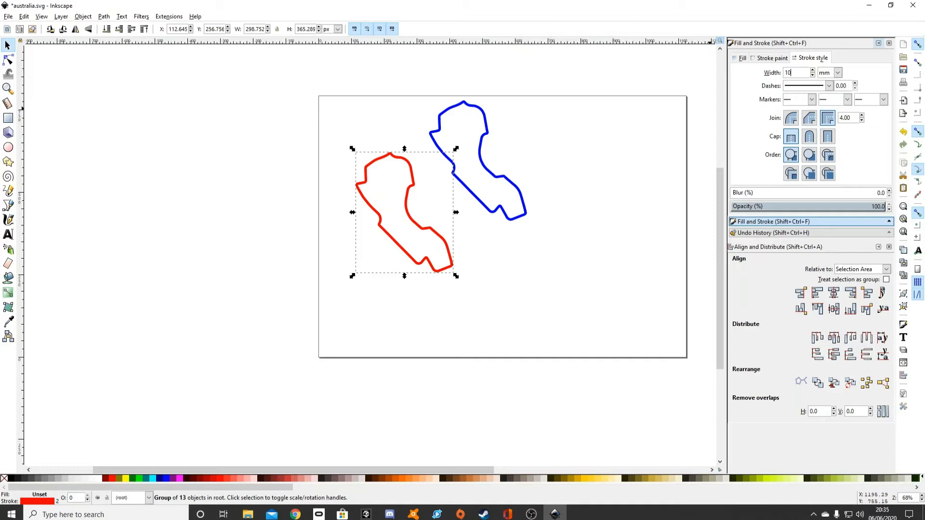
left_click(554, 253)
Align the red and blue circuit groups on their centres, both horizontally and vertically.
left_click(450, 253)
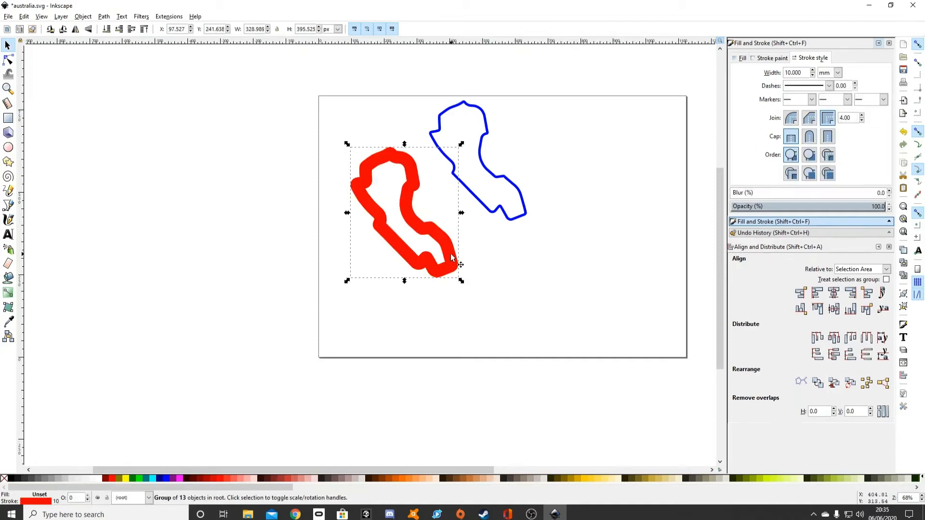
left_click(518, 216, "shift")
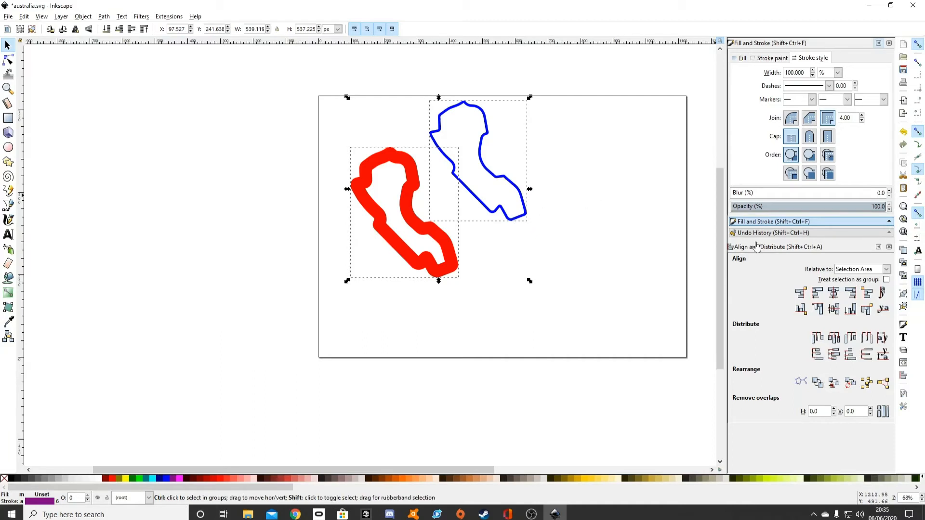
left_click(834, 310)
left_click(834, 293)
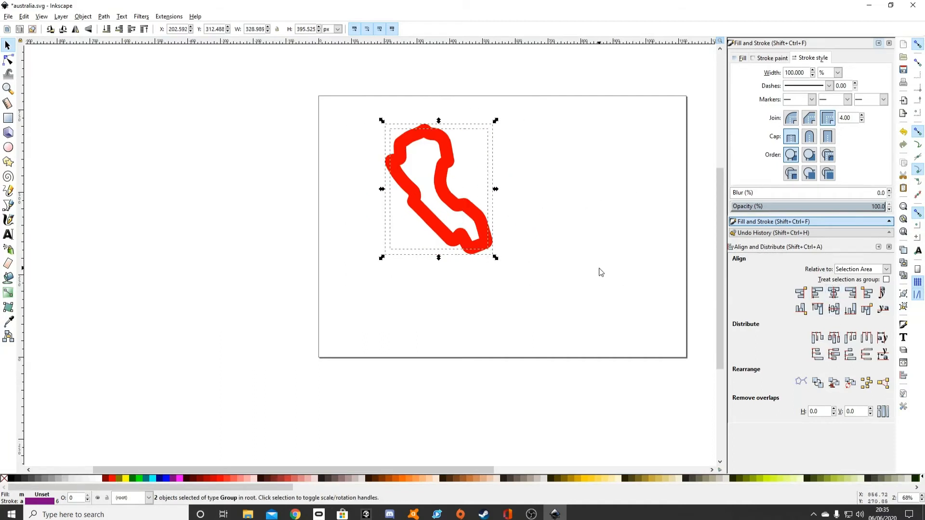
Lower the red circuit group to the bottom of the stacking order, behind the blue outline.
key("ctrl+g")
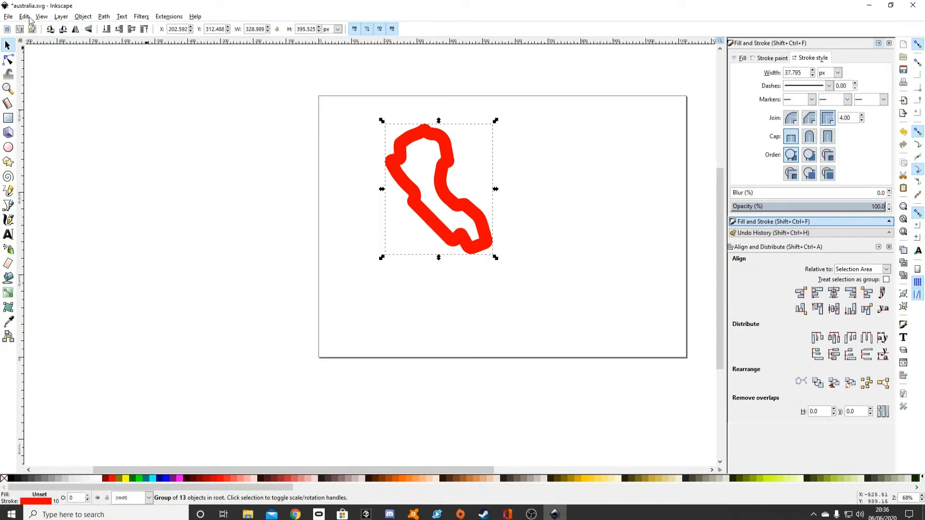
left_click(111, 34)
left_click(538, 174)
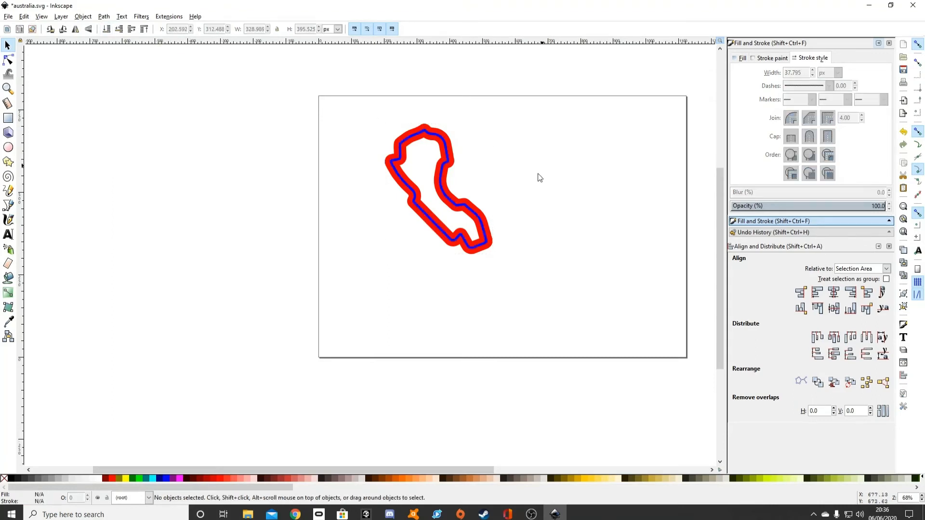
Try to convert the blue circuit group's stroke to a path while it is selected as a group.
scroll(476, 270, "up", 1)
scroll(473, 263, "up", 3)
scroll(468, 254, "down", 3)
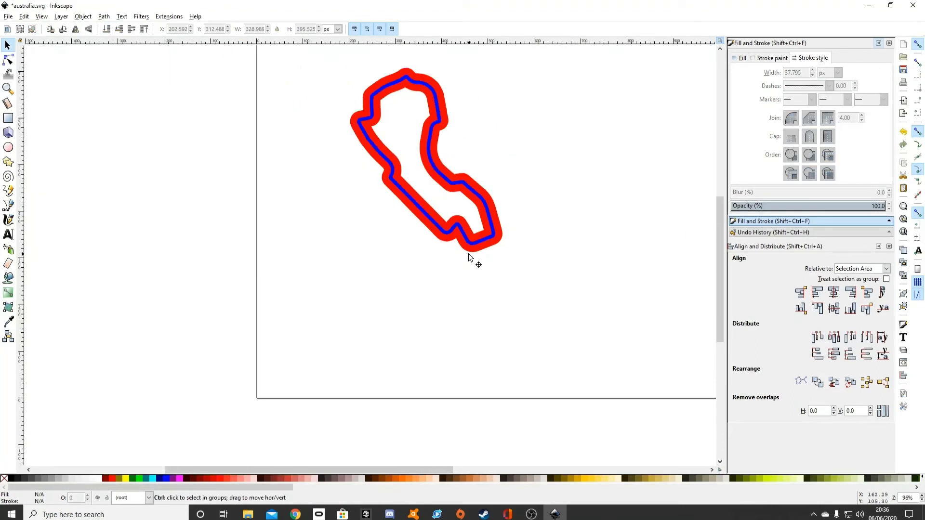
scroll(468, 253, "up", 1)
scroll(471, 258, "up", 4)
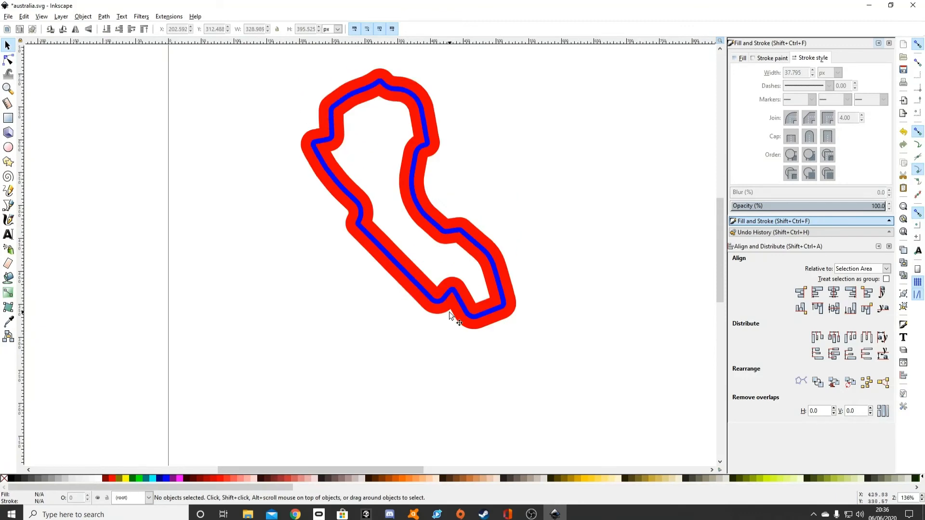
left_click(449, 295)
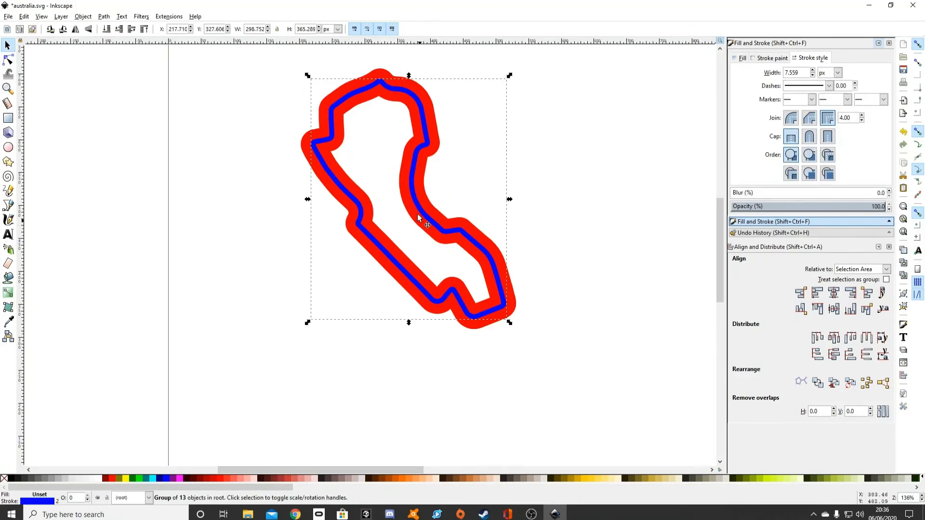
left_click(104, 17)
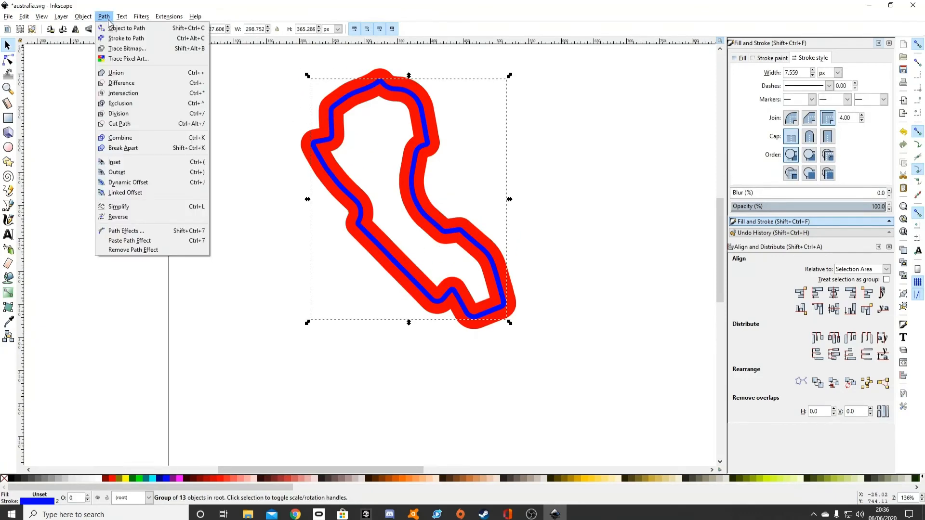
left_click(121, 38)
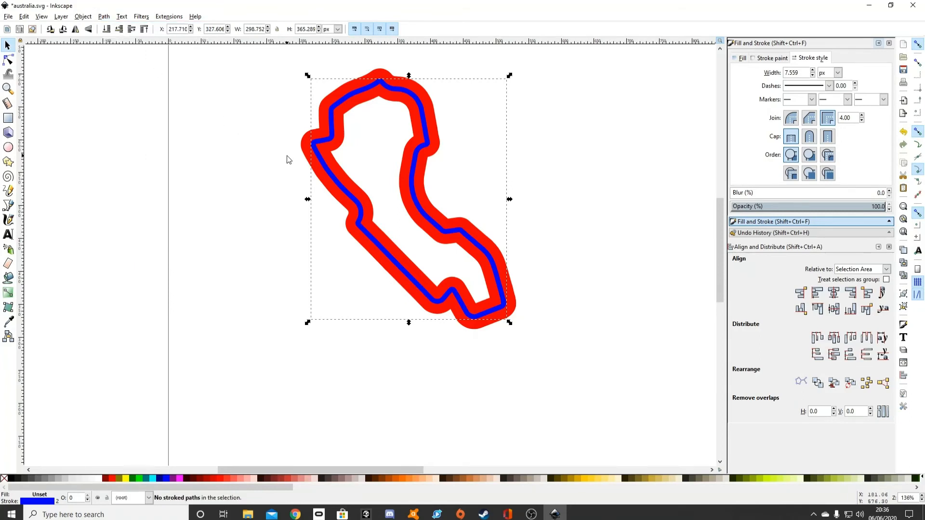
Select all blue circuit segments by matching fill and stroke, and convert their strokes to paths.
left_click(9, 59)
left_click(357, 231)
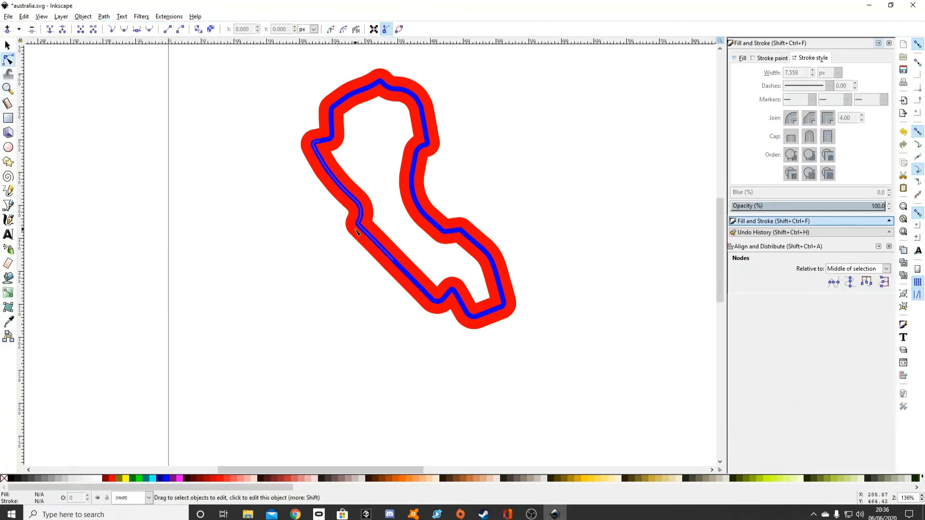
left_click(357, 231)
scroll(357, 231, "up", 2)
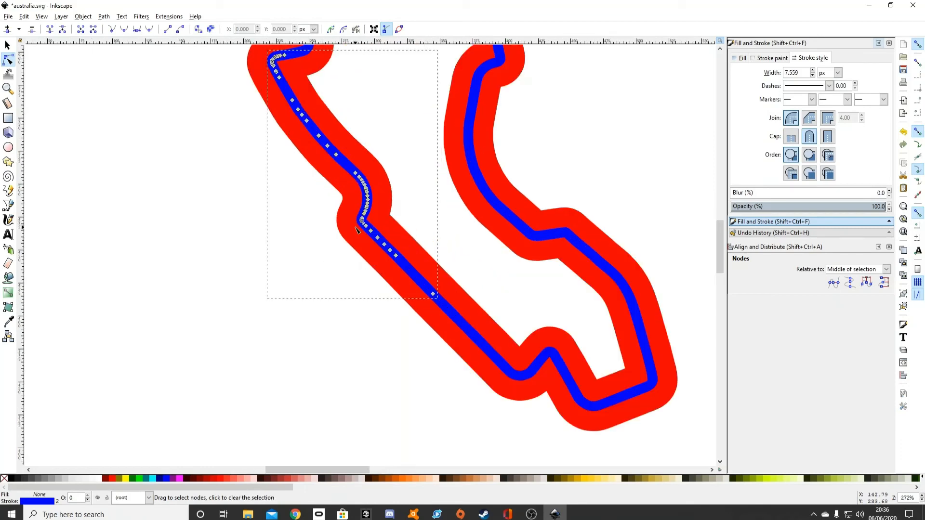
scroll(357, 230, "down", 2)
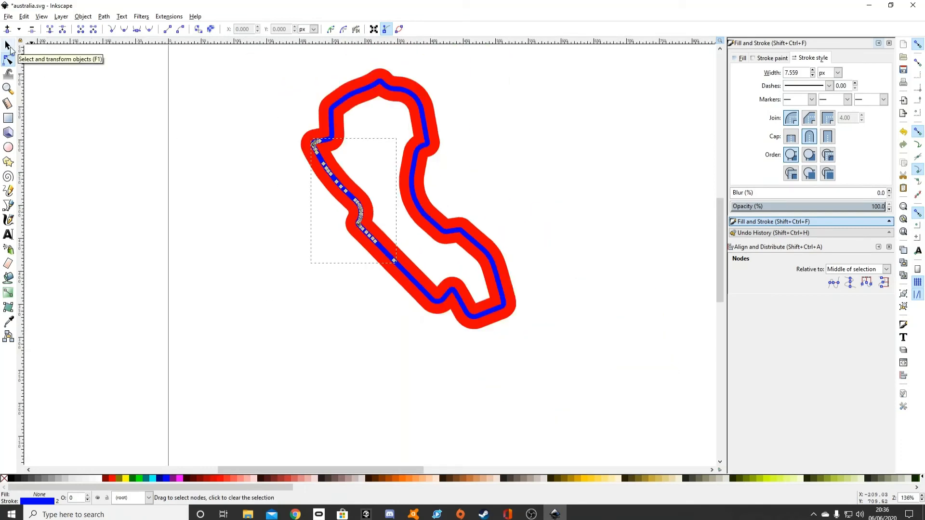
right_click(334, 183)
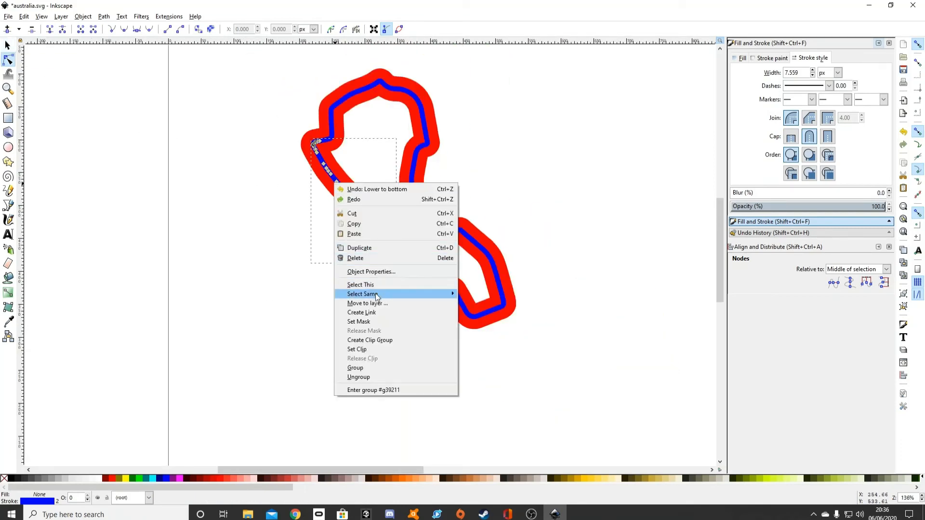
mouse_move(378, 295)
left_click(488, 293)
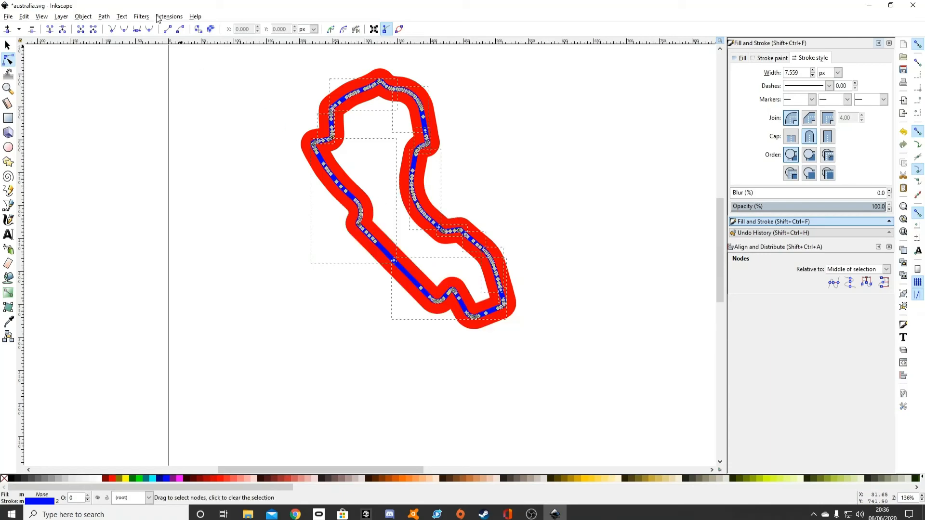
left_click(105, 16)
left_click(127, 37)
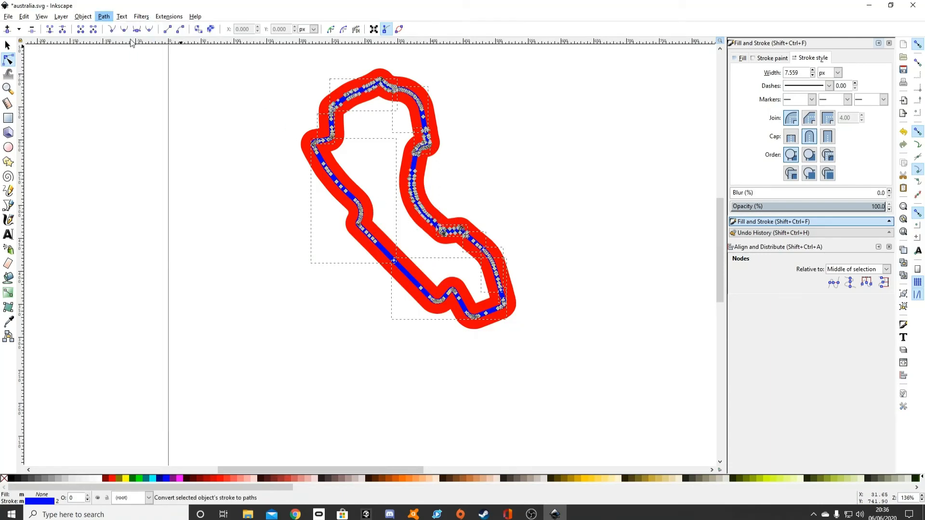
Select all the red circuit segments by their matching style and convert their strokes to paths.
scroll(361, 214, "up", 7)
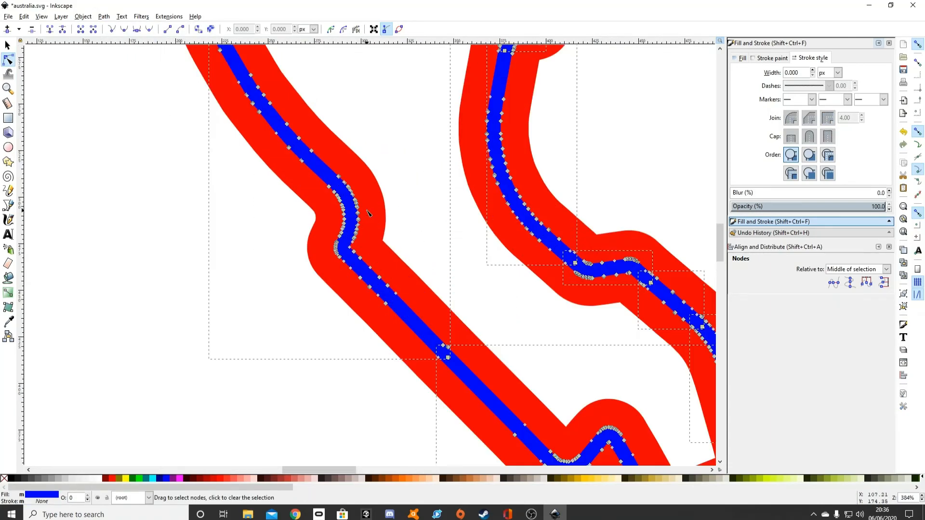
scroll(375, 383, "down", 7)
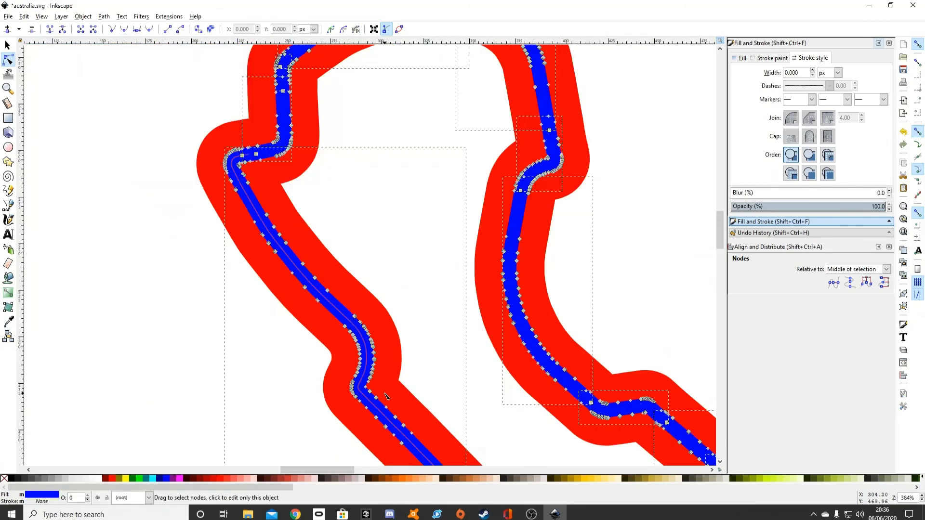
left_click(412, 373)
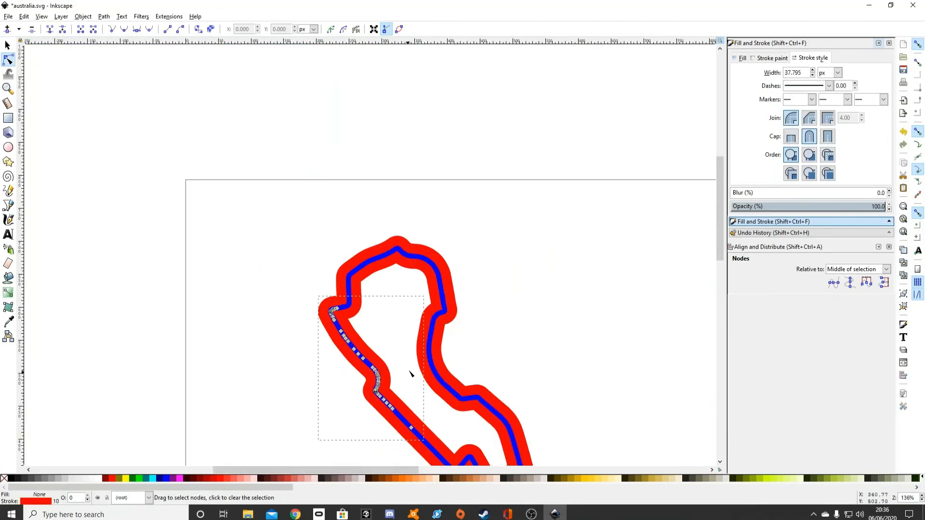
left_click(342, 362)
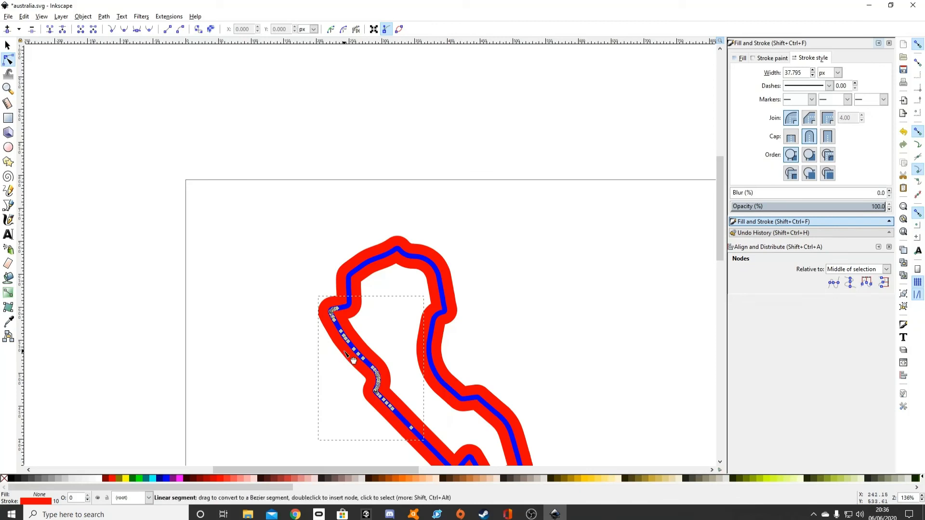
left_click(353, 361)
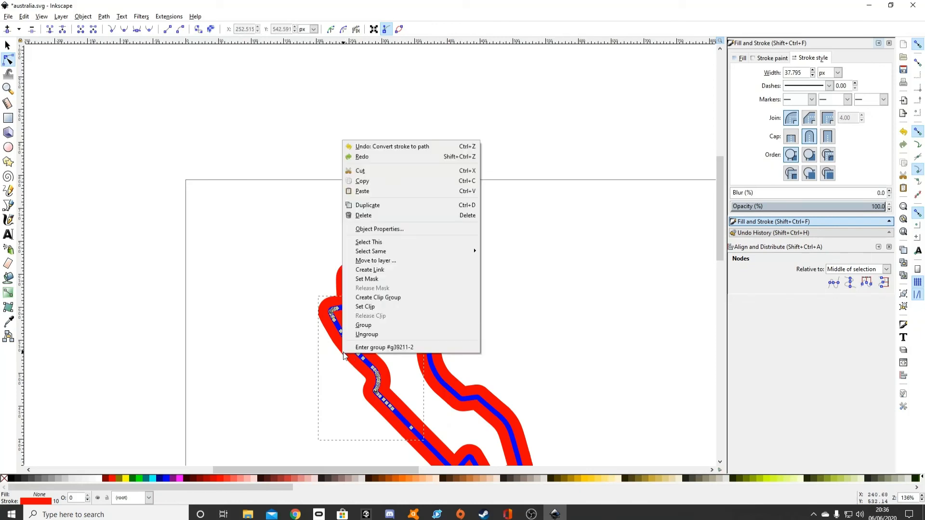
right_click(342, 355)
mouse_move(377, 251)
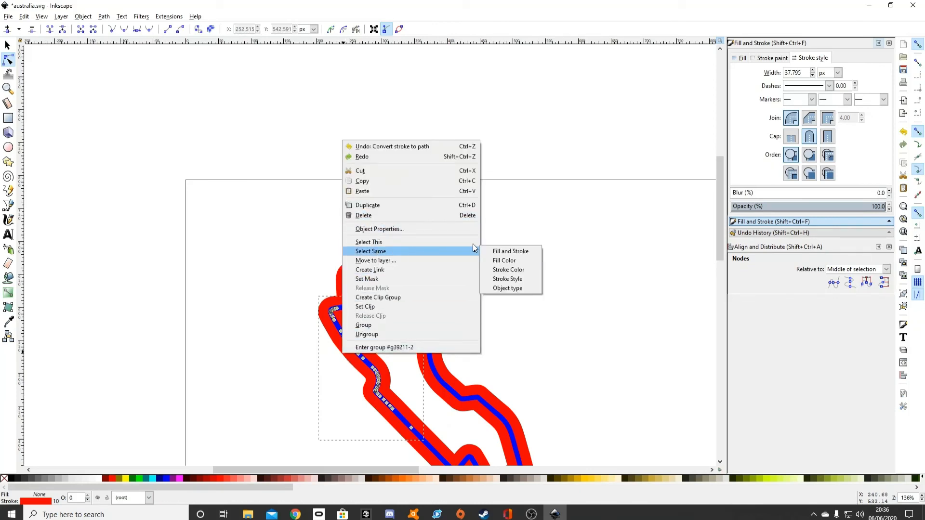
left_click(506, 257)
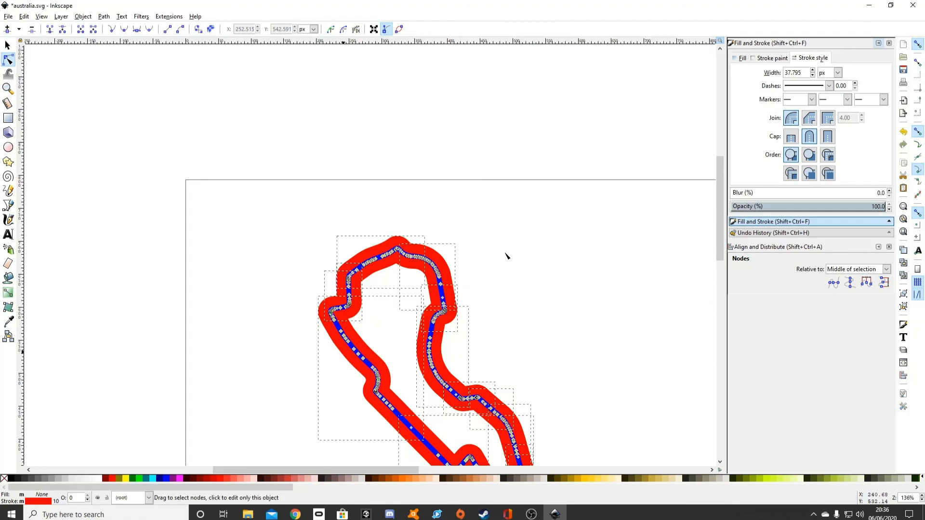
left_click(104, 16)
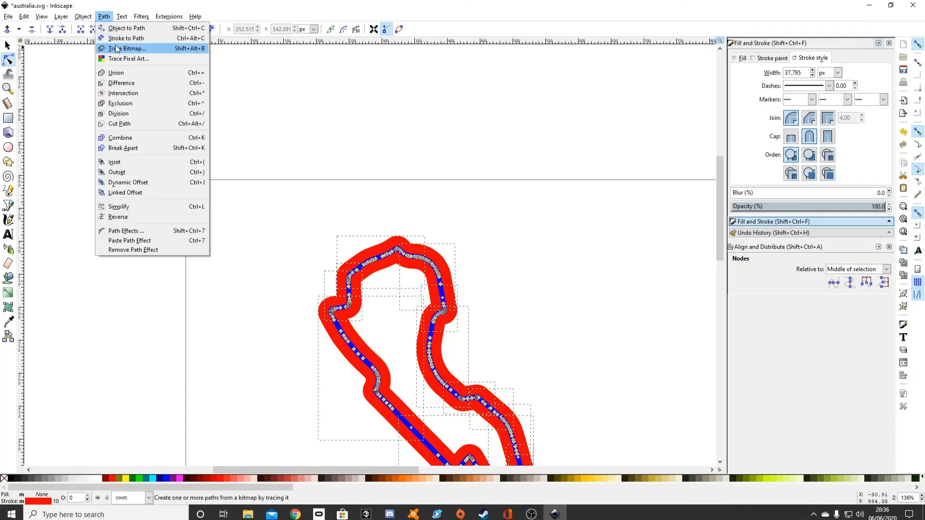
left_click(523, 206)
scroll(523, 207, "down", 2)
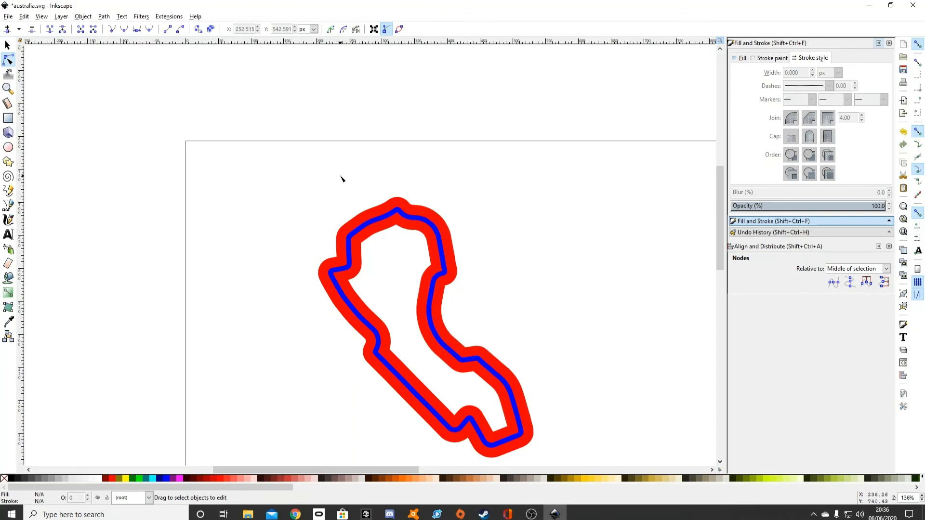
scroll(502, 291, "down", 3)
scroll(535, 307, "up", 1)
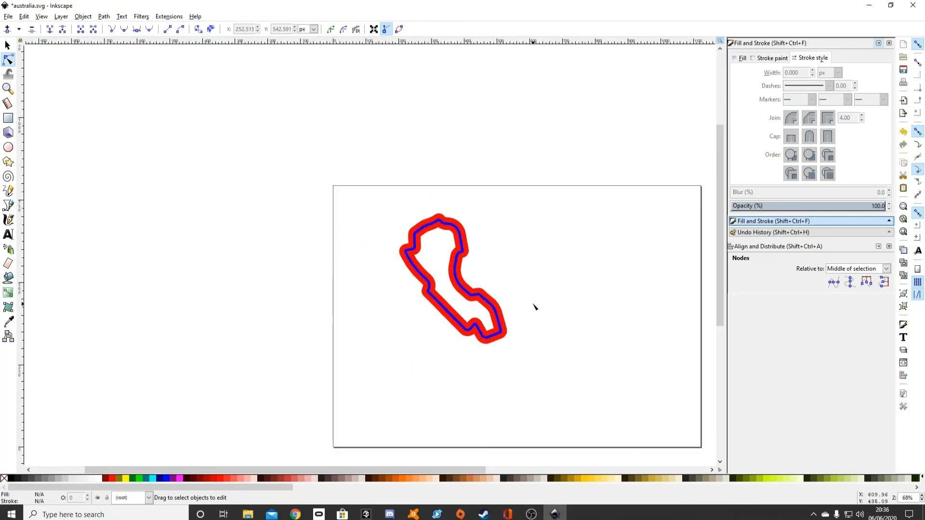